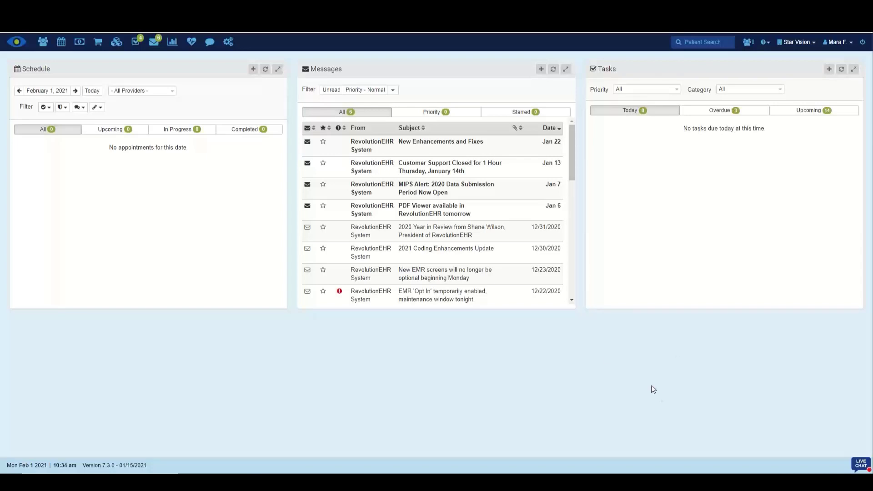
Step: Review the accounting Balance Writeoff Reasons in the admin data configuration, view the blank new-reason form and return to the list
click(229, 43)
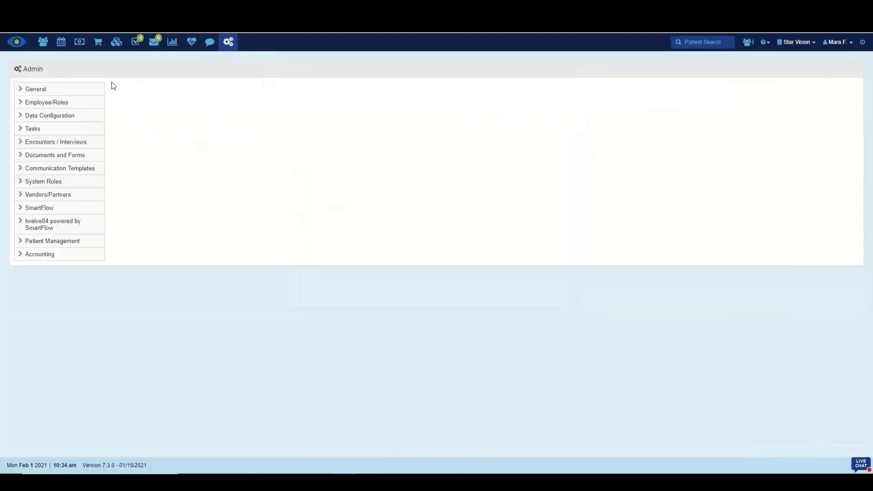
click(79, 118)
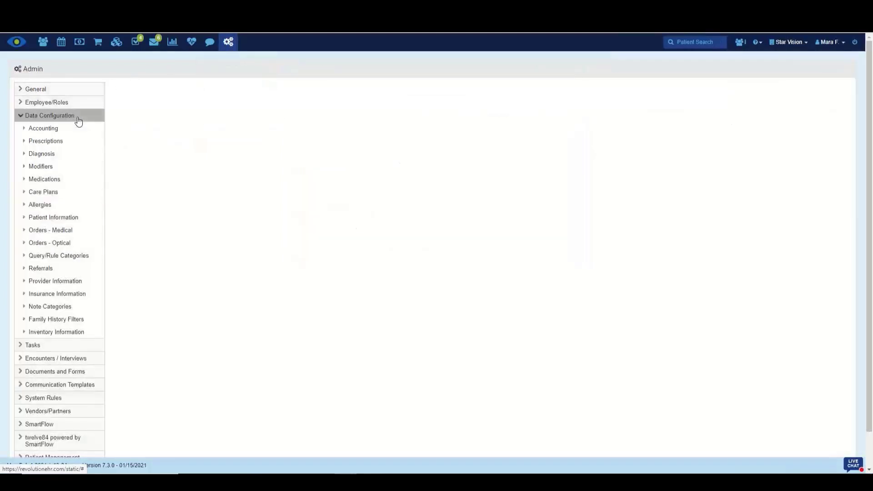
click(74, 132)
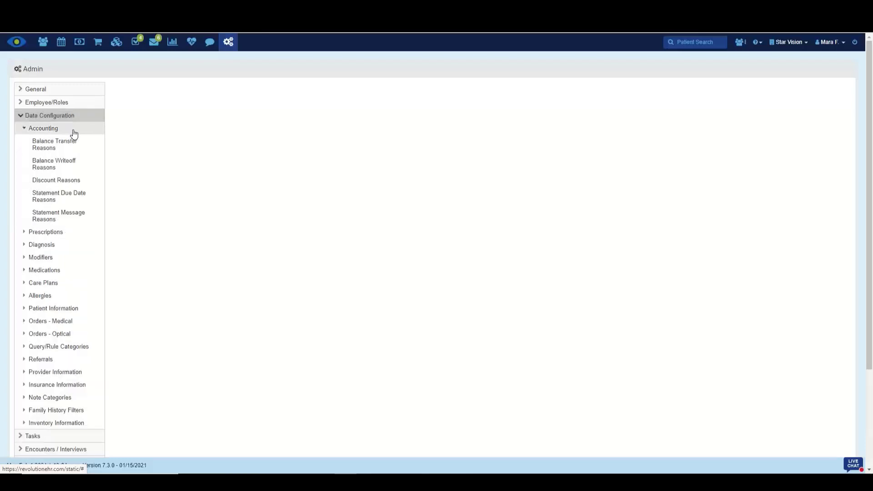
click(75, 163)
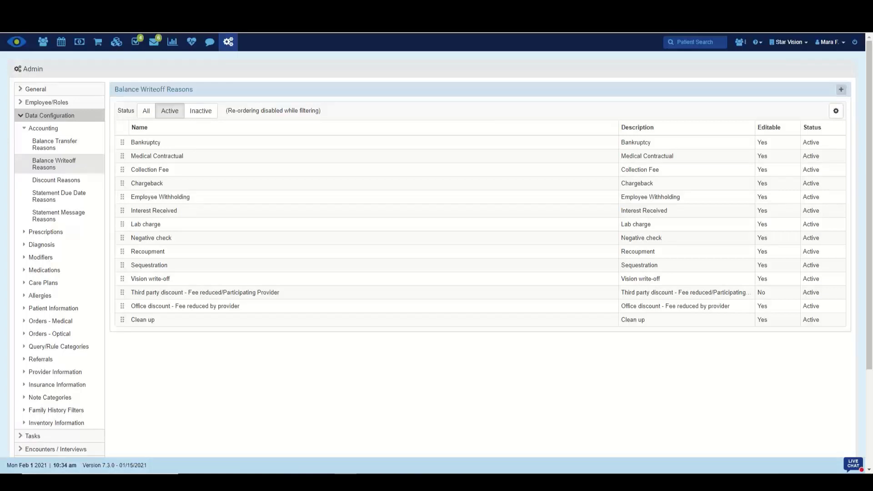
click(841, 91)
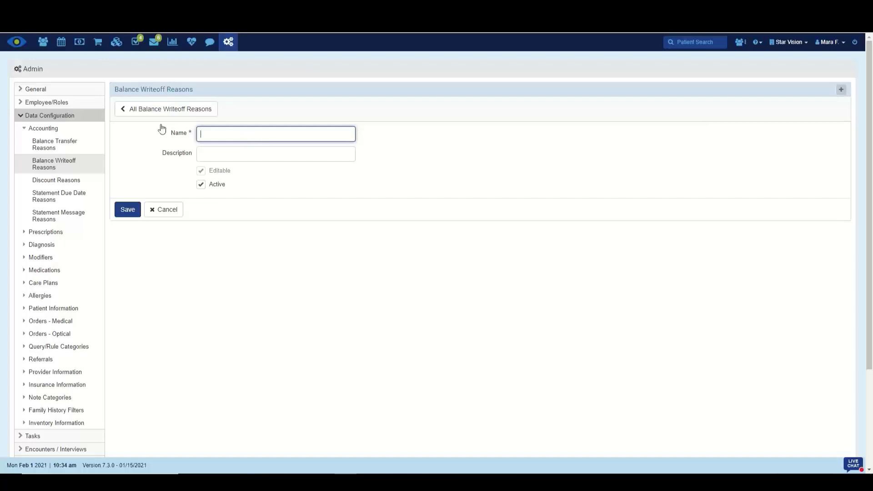
click(152, 110)
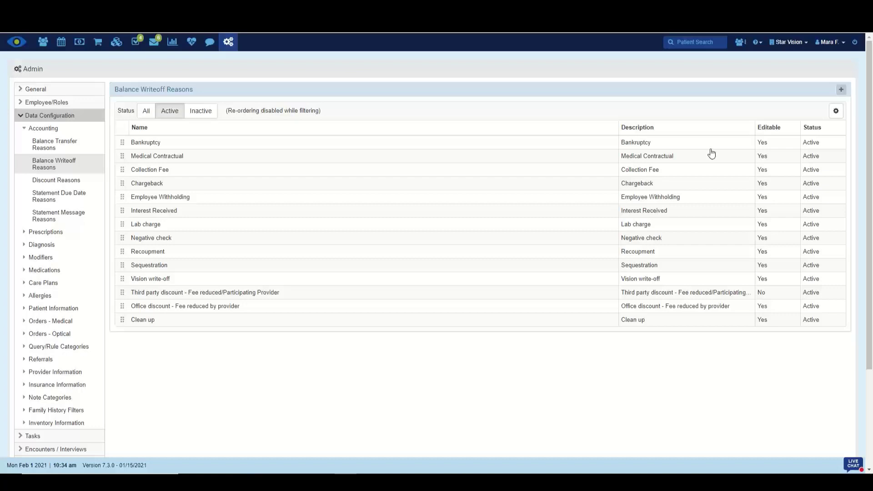
Step: Start receiving a new insurance payment with EyeMed as the payer
mouse_move(81, 46)
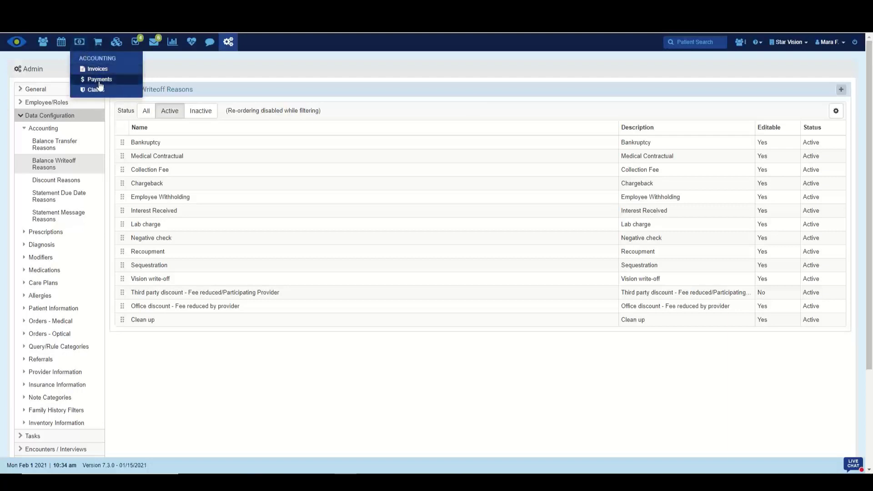
click(116, 80)
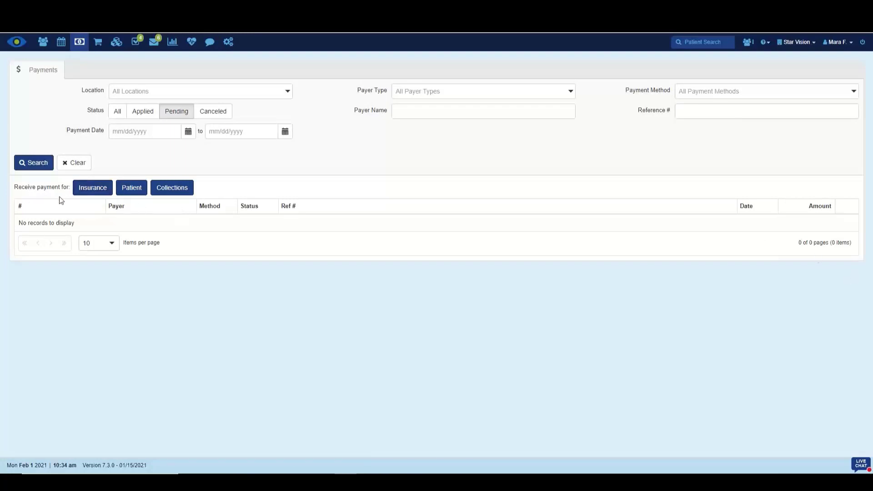
click(92, 188)
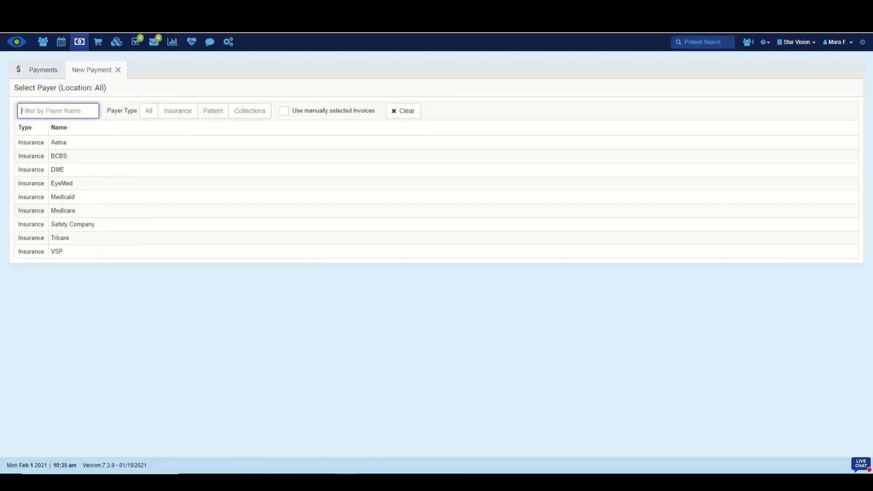
click(80, 185)
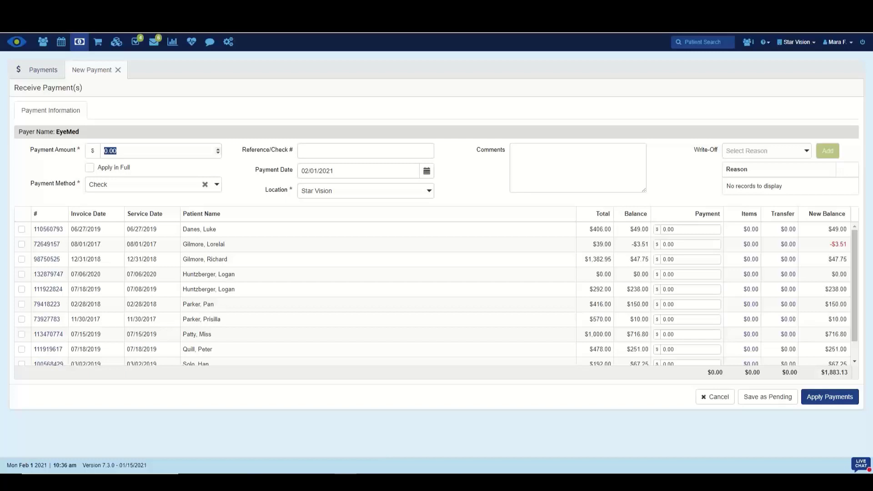
Step: Set the payment method to EFT and enter ZERO123456789 as the reference/check number
click(217, 186)
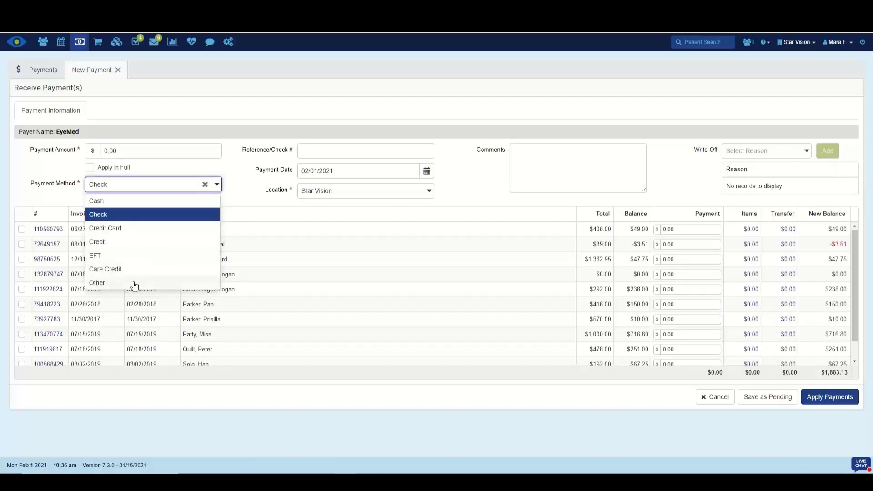
click(115, 259)
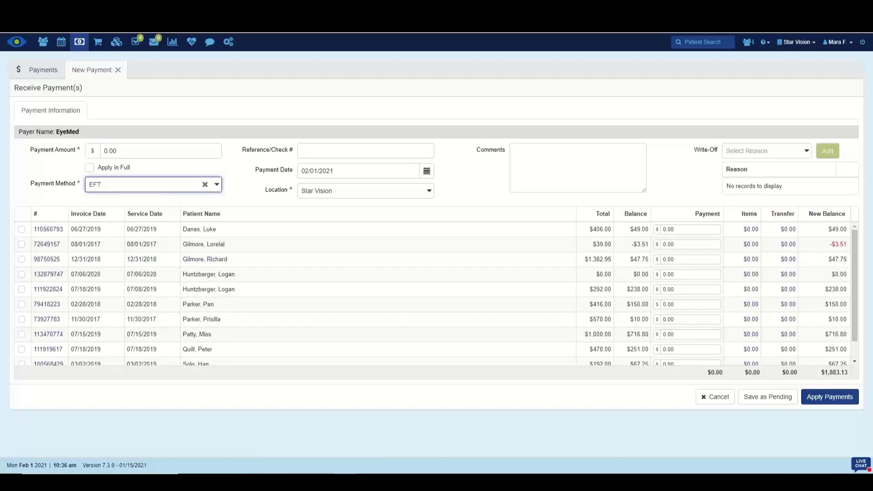
click(361, 152)
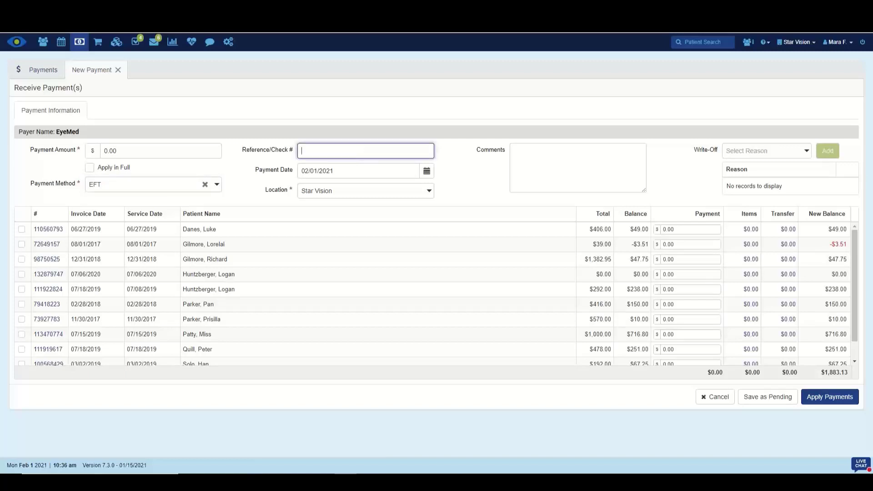
text(ZERO123456789)
Step: Enter the payment comment "-$56.77 EOP FB" and set the payment date to 01/31/2021
click(546, 164)
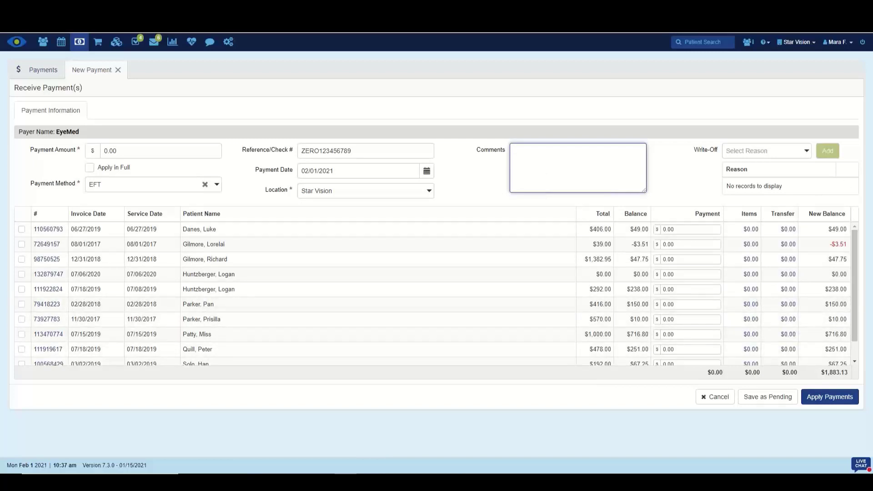
text($56.77  EOP  FB)
click(427, 172)
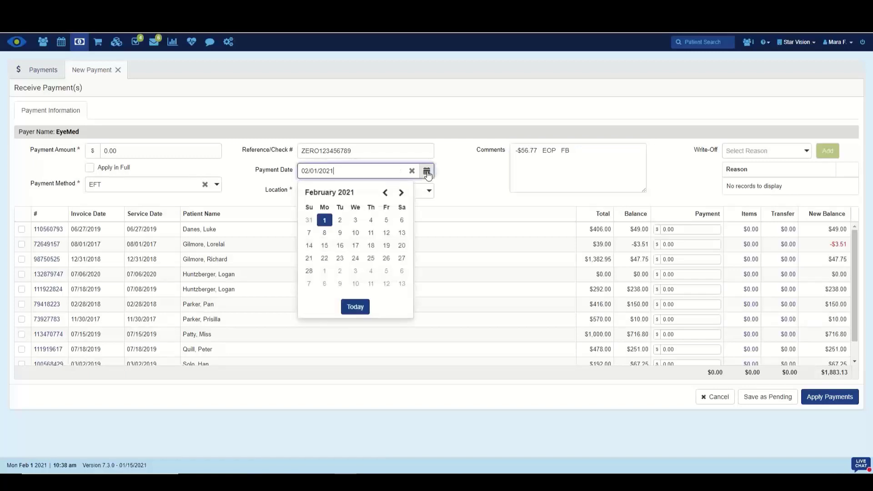
click(385, 192)
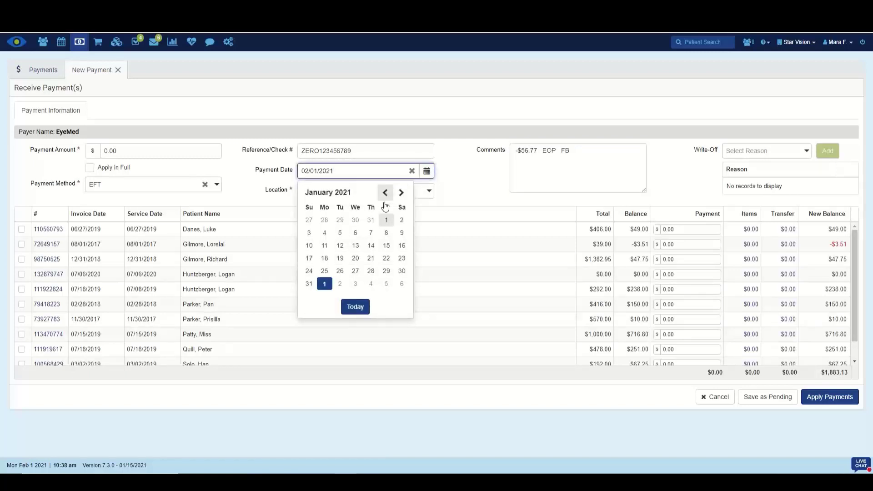
click(309, 284)
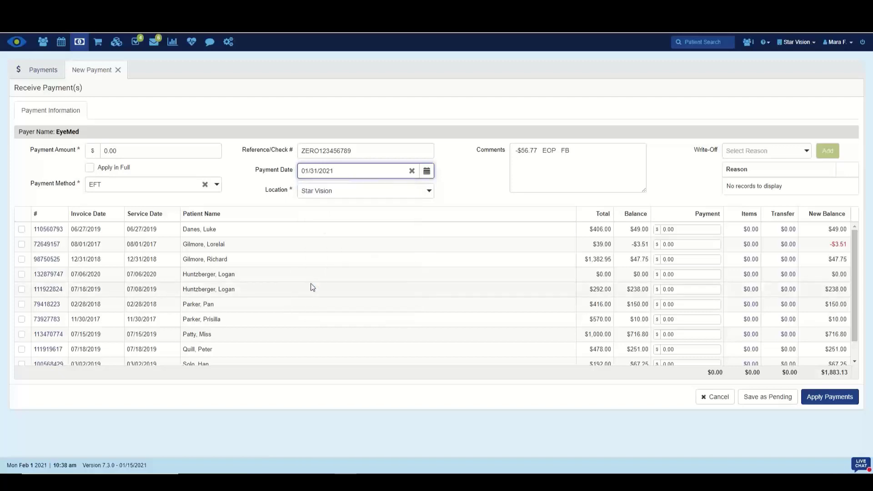
key(Tab)
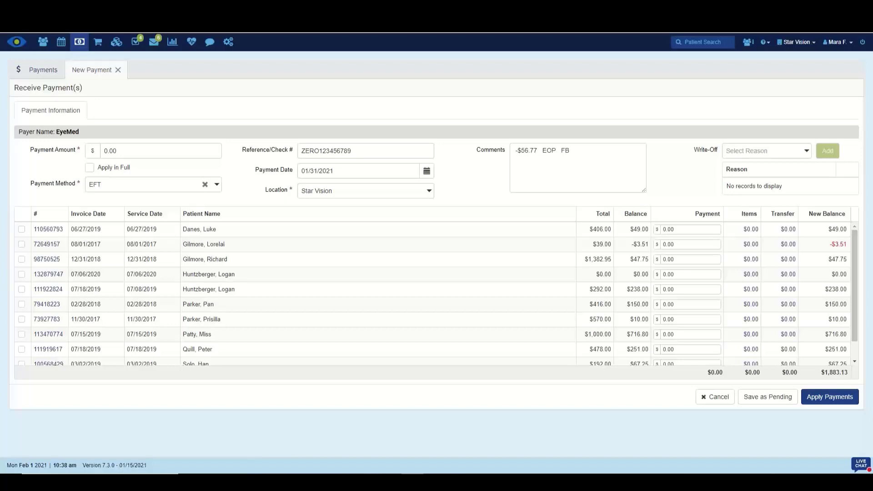
Step: Add the write-off reasons Negative check, Lab charge and Vision write-off to the payment
click(796, 156)
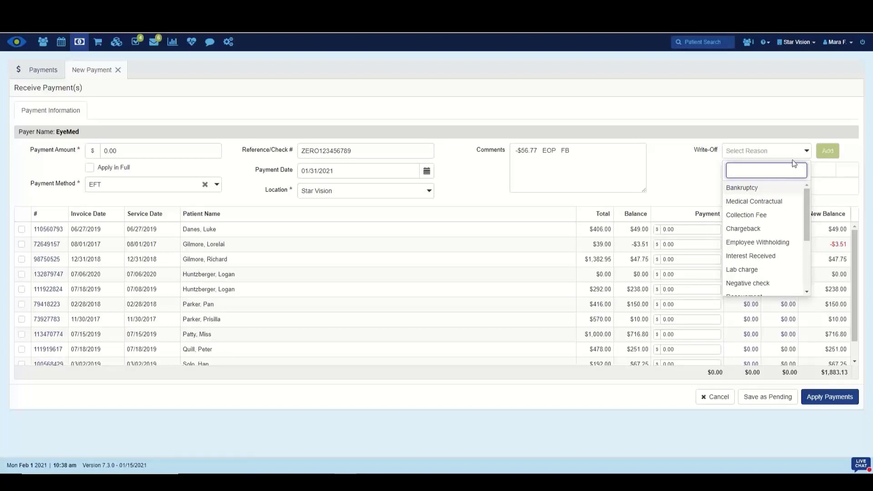
click(783, 285)
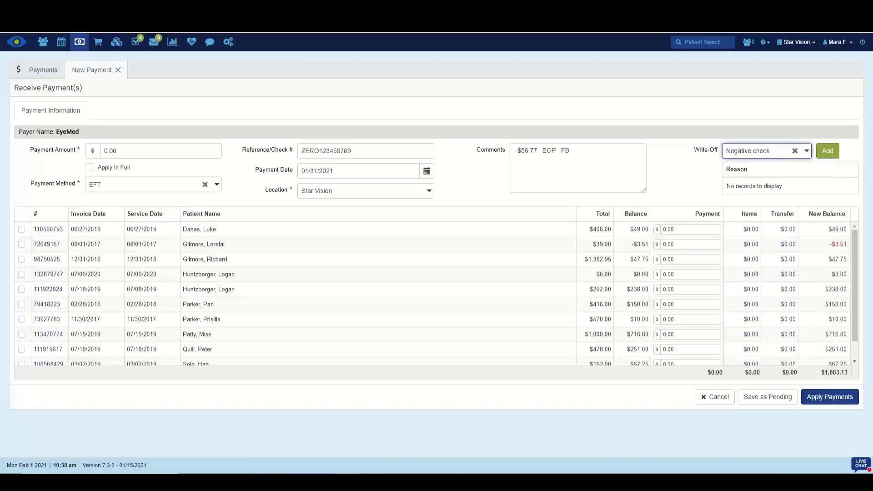
click(828, 154)
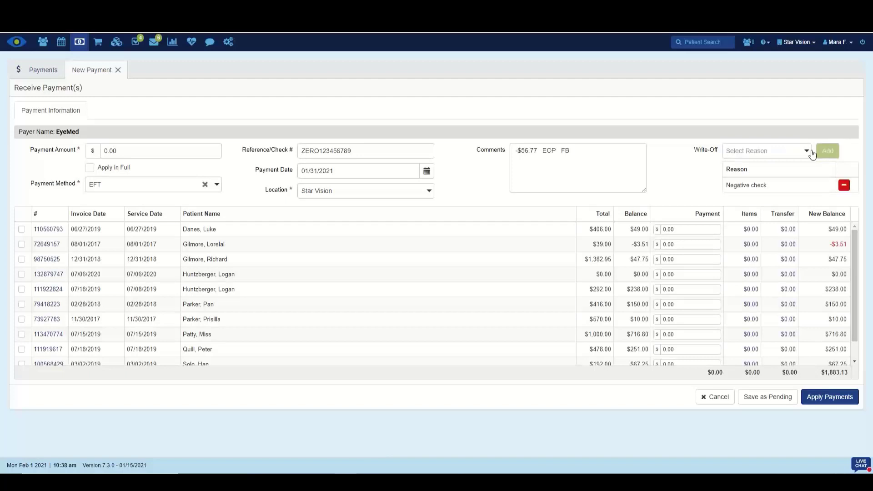
click(806, 153)
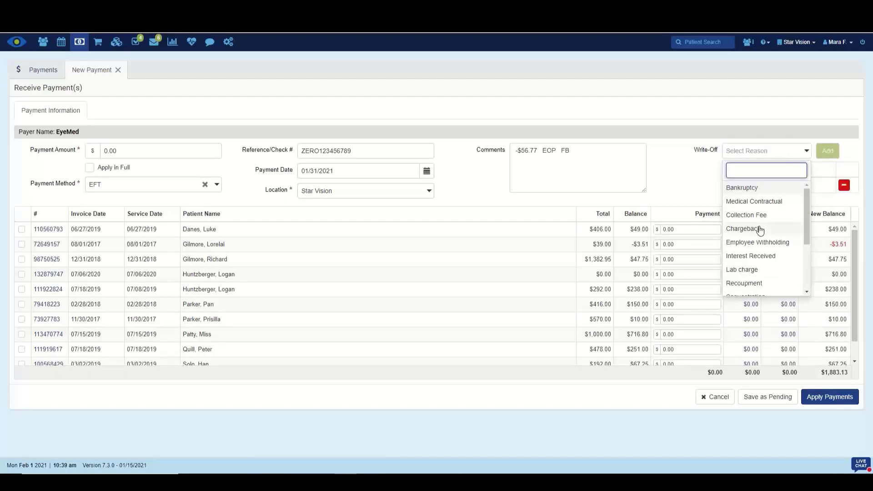
click(757, 272)
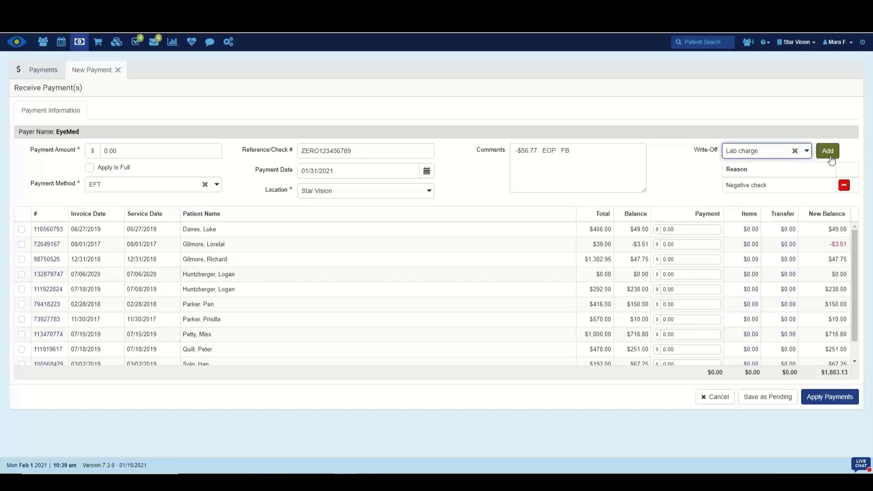
click(827, 152)
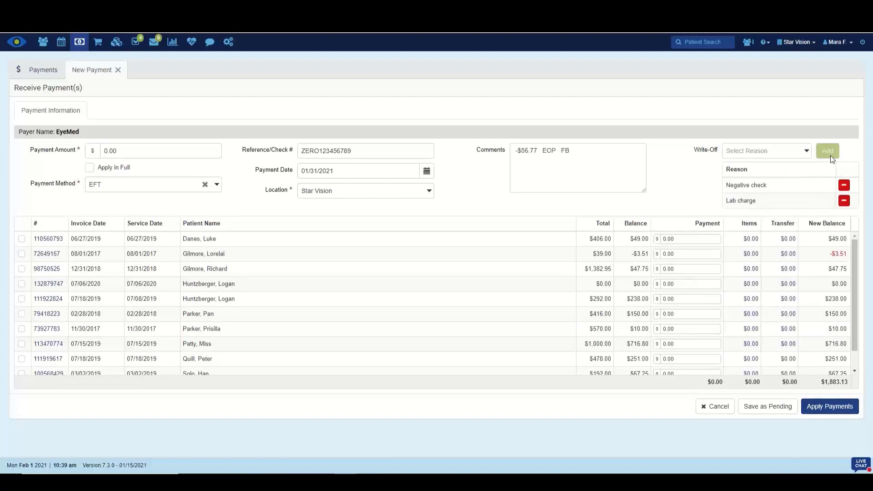
click(804, 152)
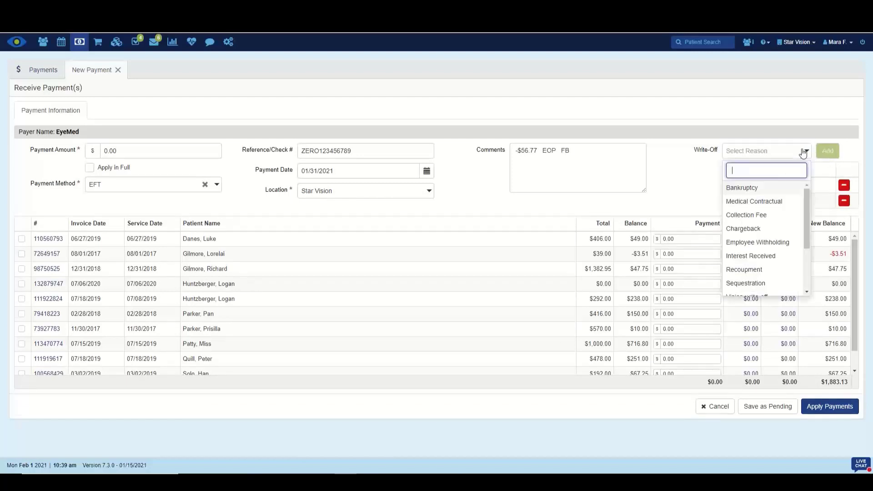
scroll(761, 273, down, 1)
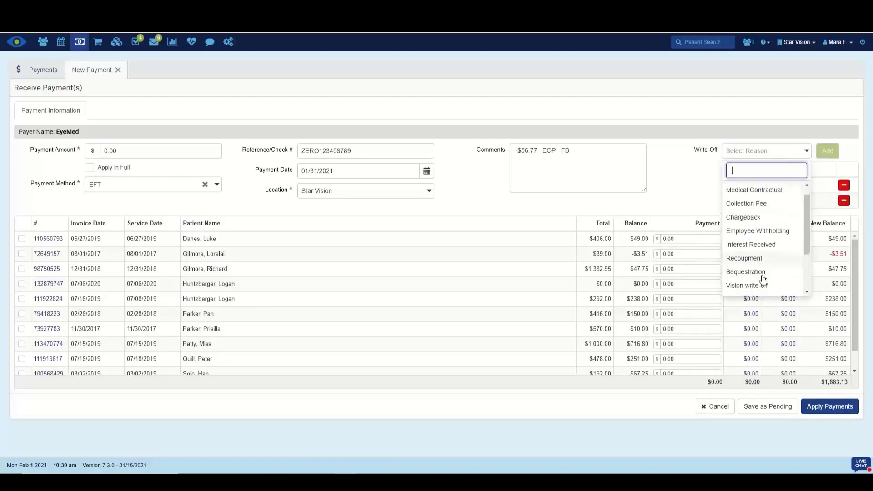
click(764, 281)
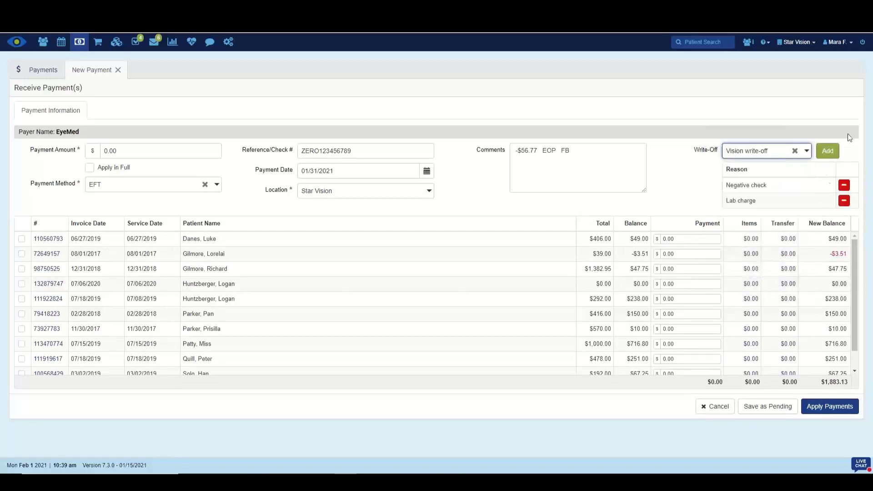
click(827, 151)
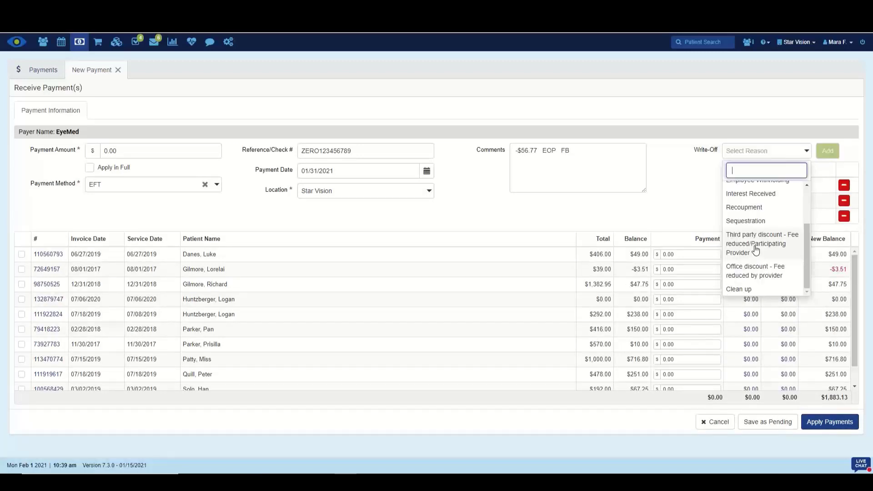
click(702, 200)
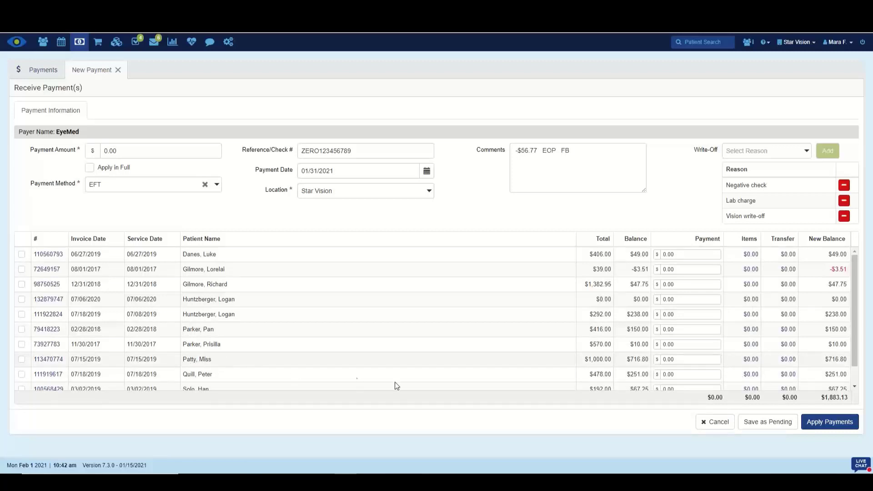
Step: In the payment items of the 07/15/2019 invoice with the $1,000.00 total, set Transfer 1 for COMP. OPHTH. SERVICE, EST PT to 40.00
click(749, 360)
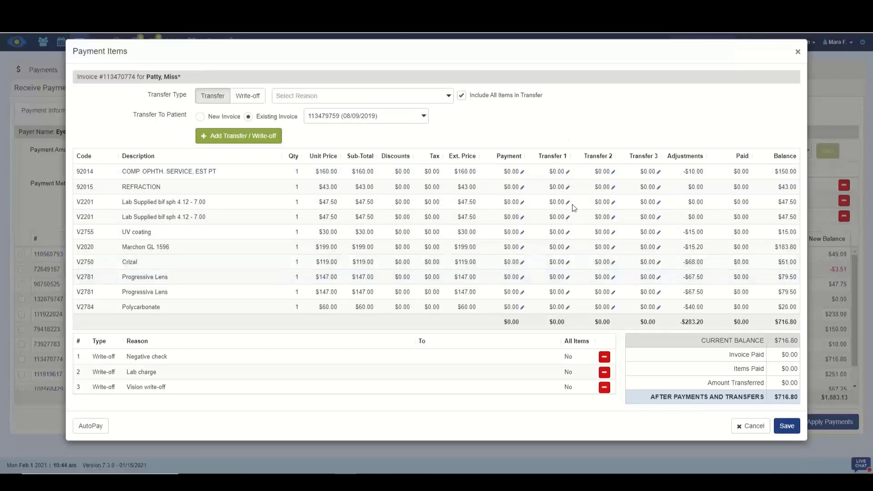
click(568, 172)
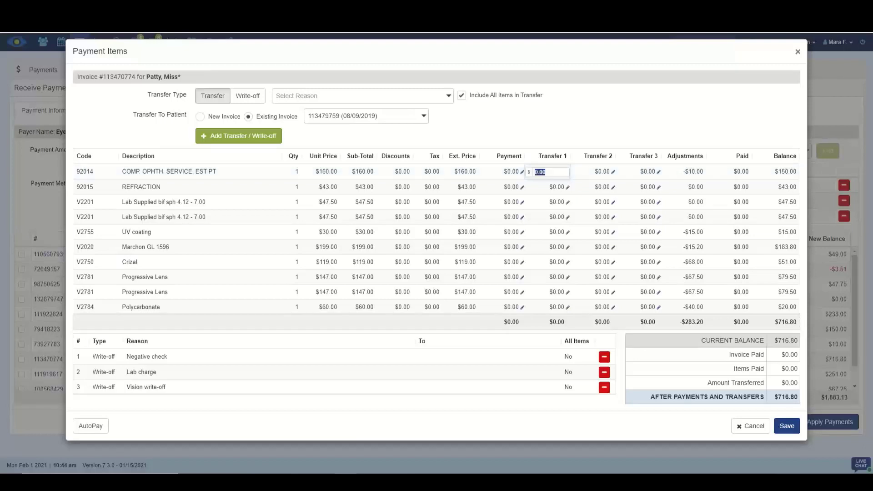
text(40.00)
key(Tab)
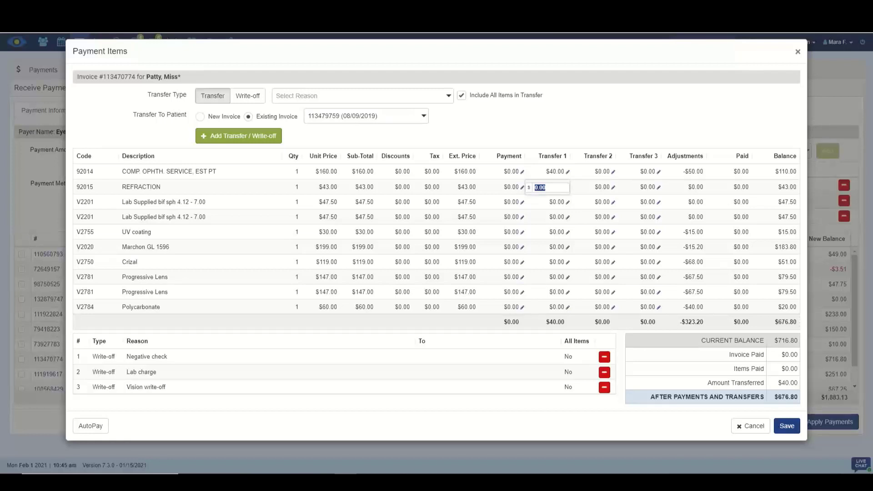
Step: Set Transfer 1 to -7.00 for UV coating and 89.23 for Marchon GL 1596
key(Tab)
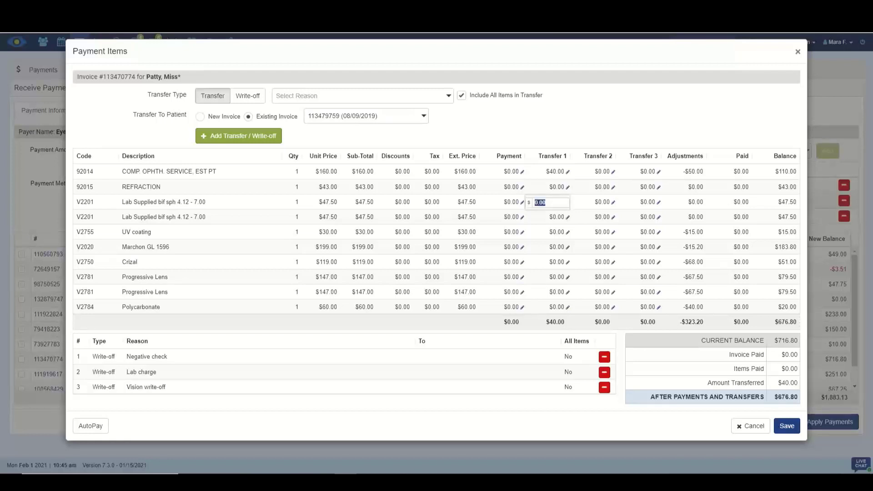
key(Tab)
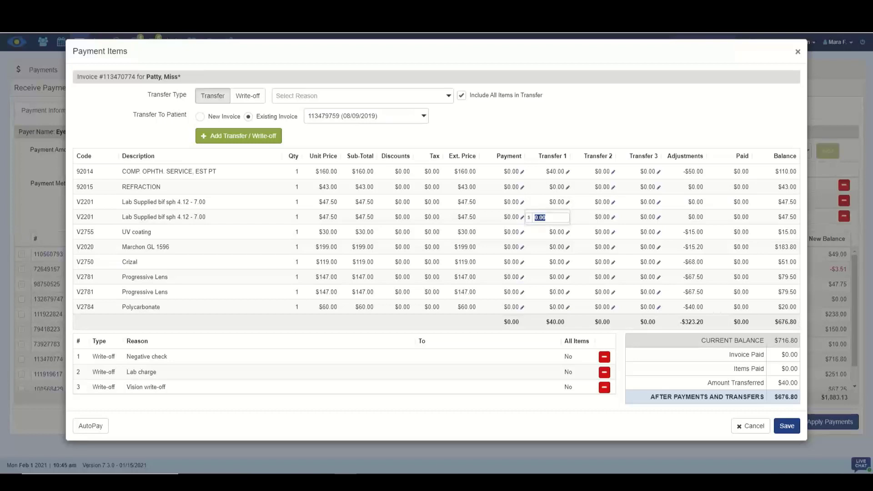
key(Tab)
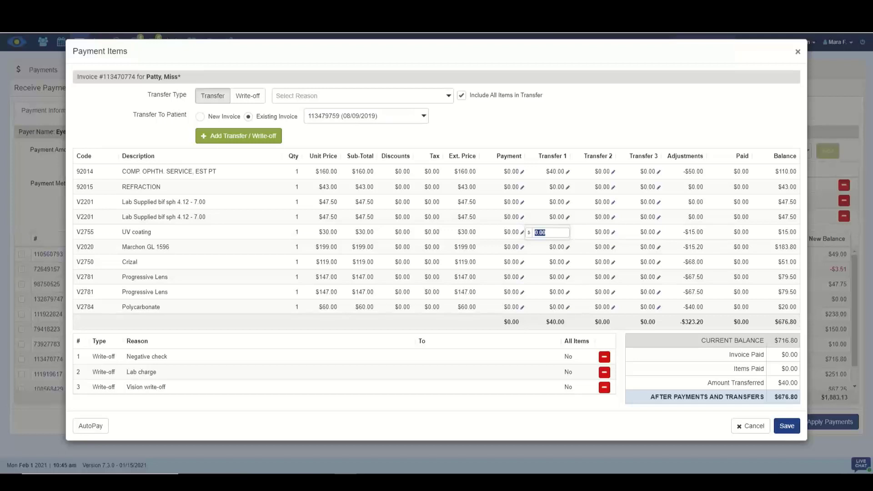
text(-$7)
text(.0)
text(0)
key(Tab)
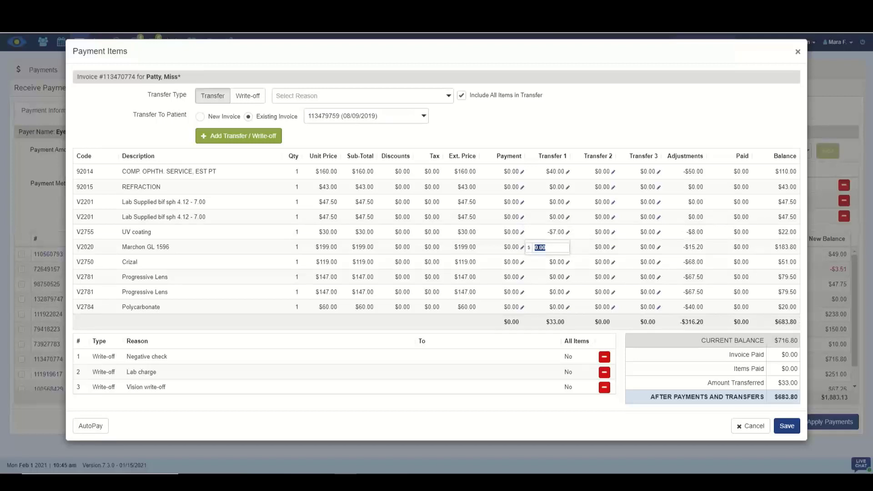
text(89.23)
key(Tab)
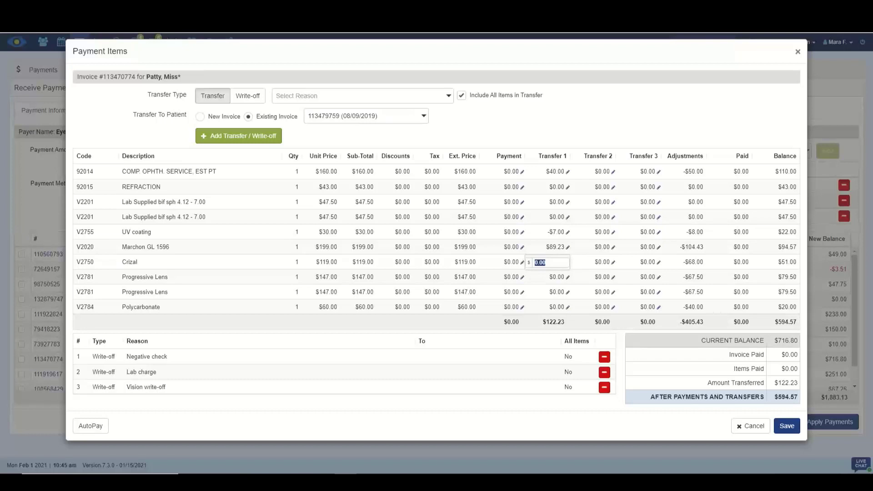
Step: Set Transfer 1 to -47.00 for Crizal, -2.00 and -76.00 for the first and second Progressive Lens, and -16.00 for Polycarbonate
text(-47)
key(Return)
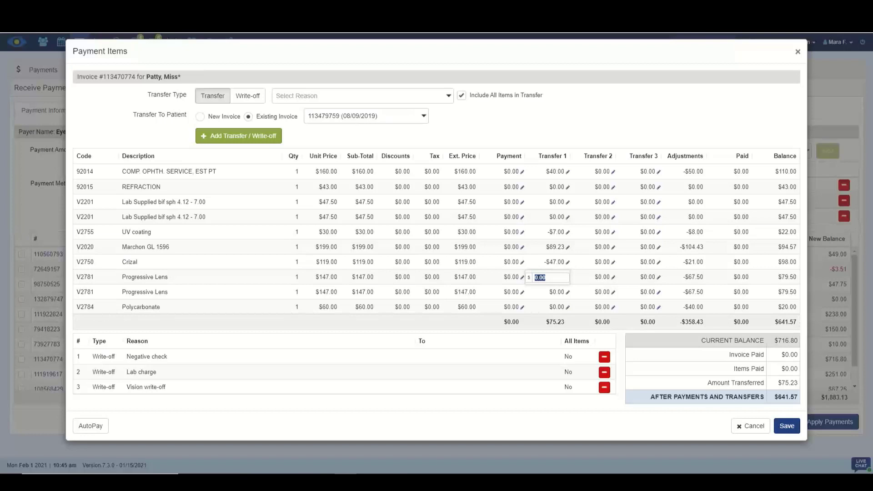
text(-2)
key(Return)
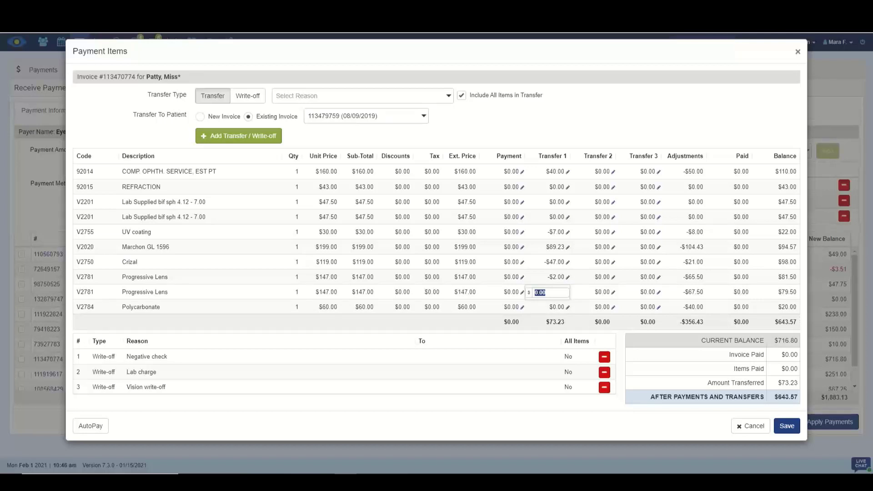
text(-76)
key(Tab)
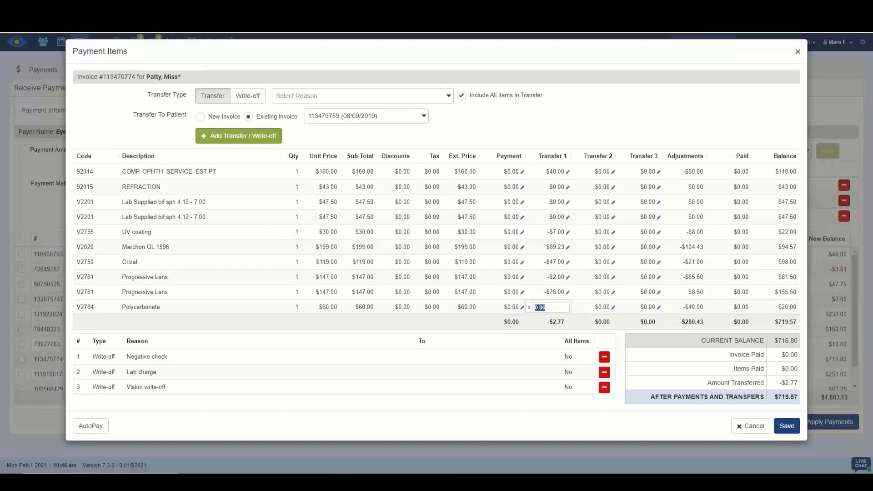
text(-165)
key(BackSpace)
key(Tab)
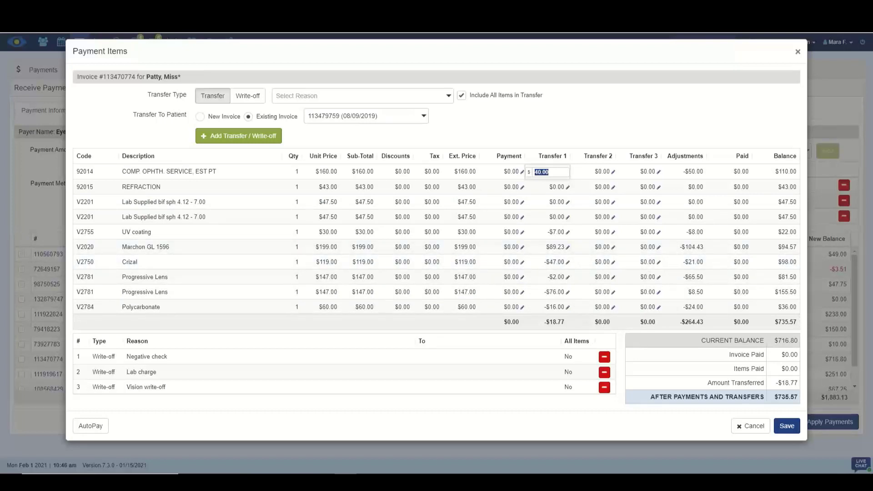
Step: Set Transfer 2 to 7.00 for UV coating, 47.00 for Crizal, 76.00 for the second Progressive Lens, and 16.00 for Polycarbonate
click(613, 233)
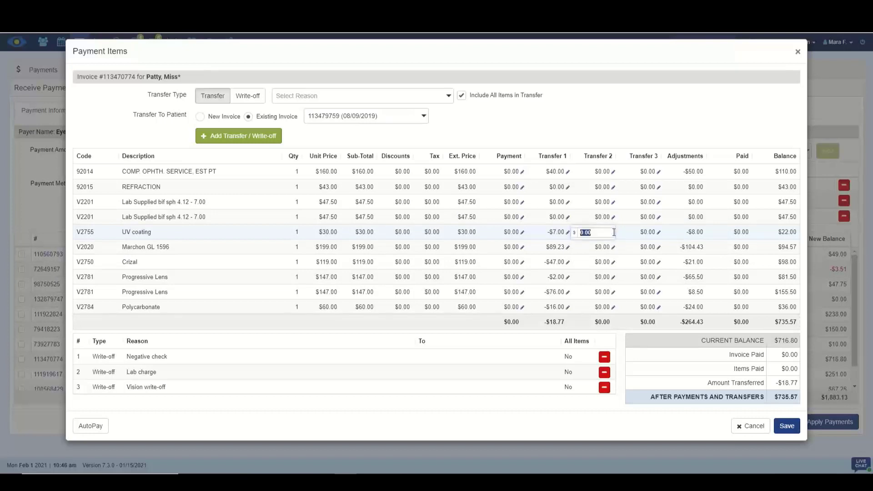
text(7)
key(Return)
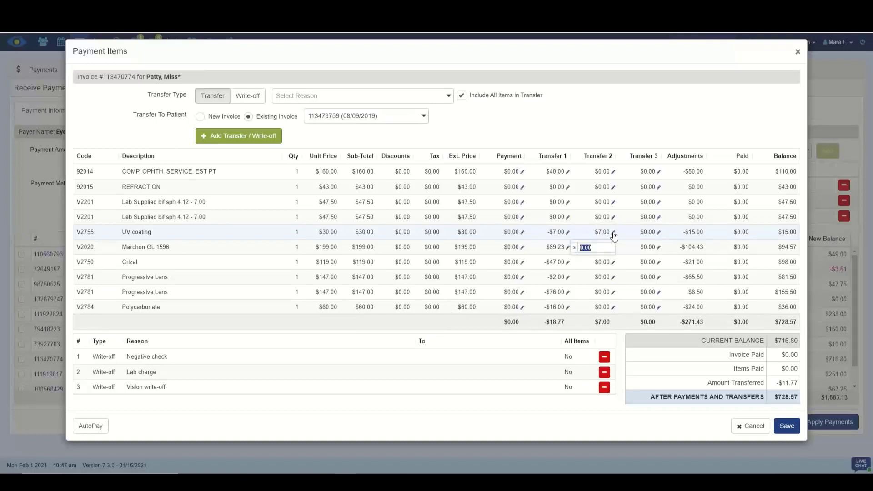
key(Return)
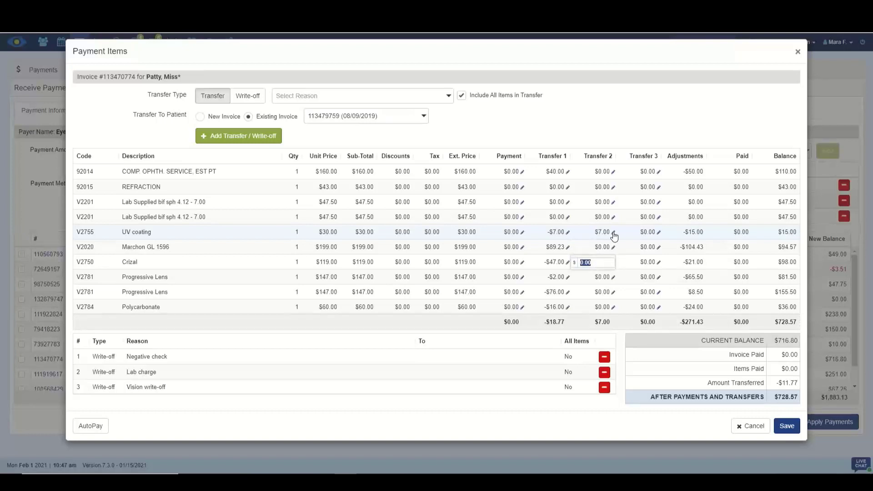
text(47)
key(Return)
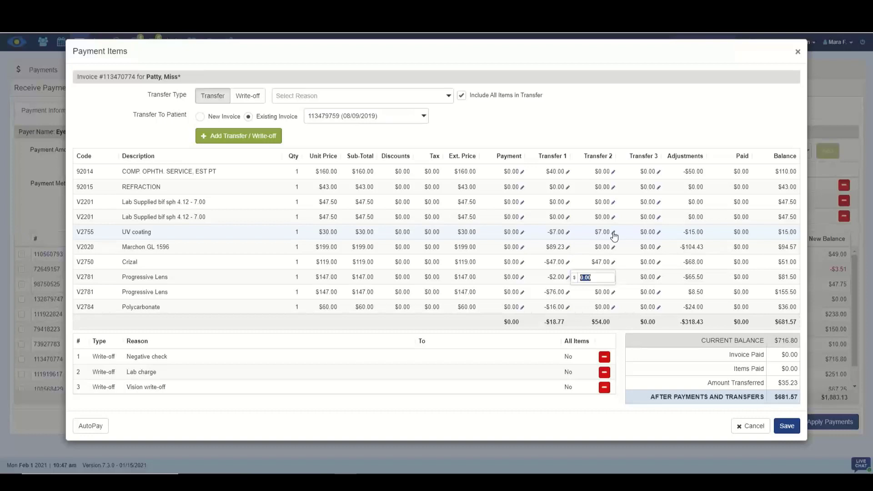
key(Return)
text(76)
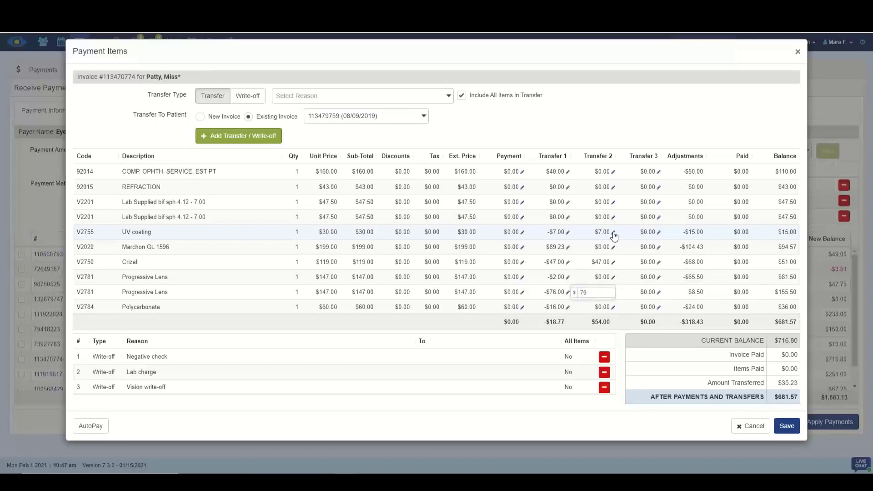
key(Return)
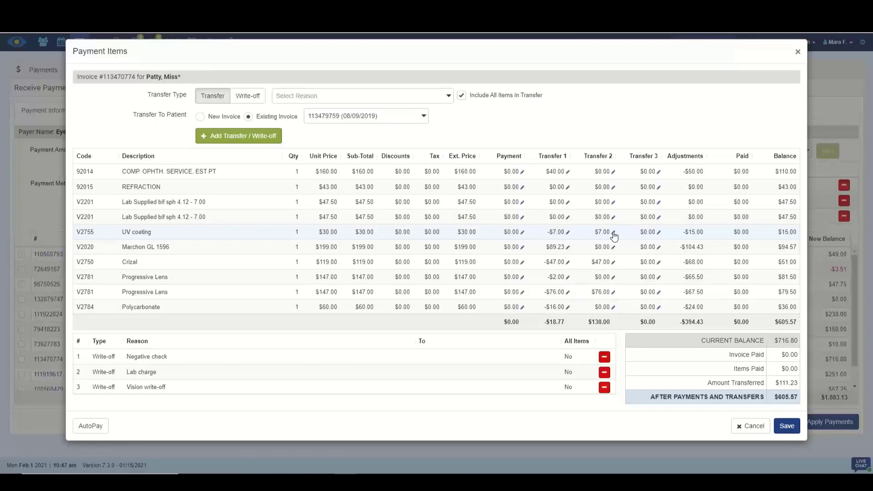
text(16)
key(Return)
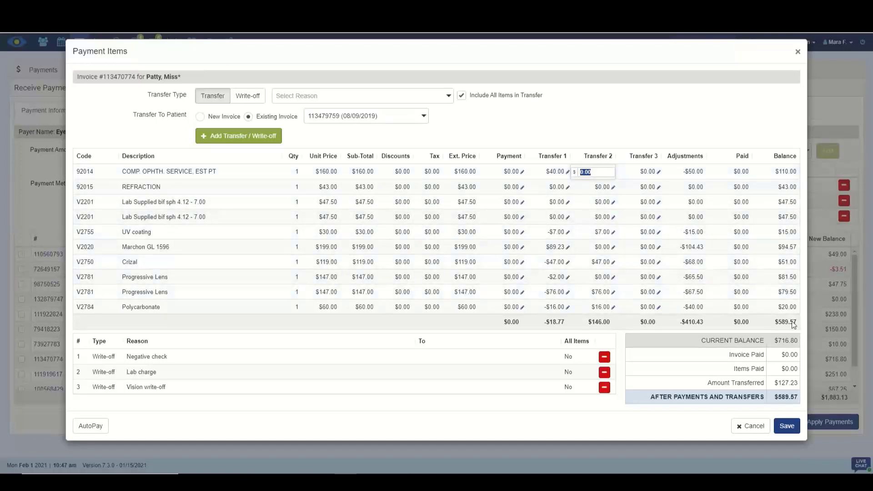
Step: Set Transfer 3 to 110.00 for COMP. OPHTH. SERVICE, 3.00 for REFRACTION, 47.50 for each Lab Supplied bif sph item, and 15.00 for UV coating
click(659, 172)
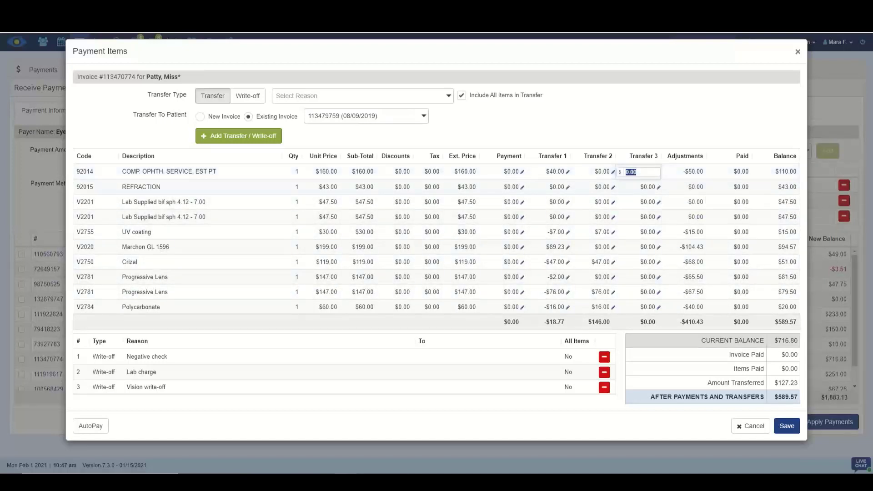
text(110)
click(658, 187)
text(3)
click(658, 202)
text(4)
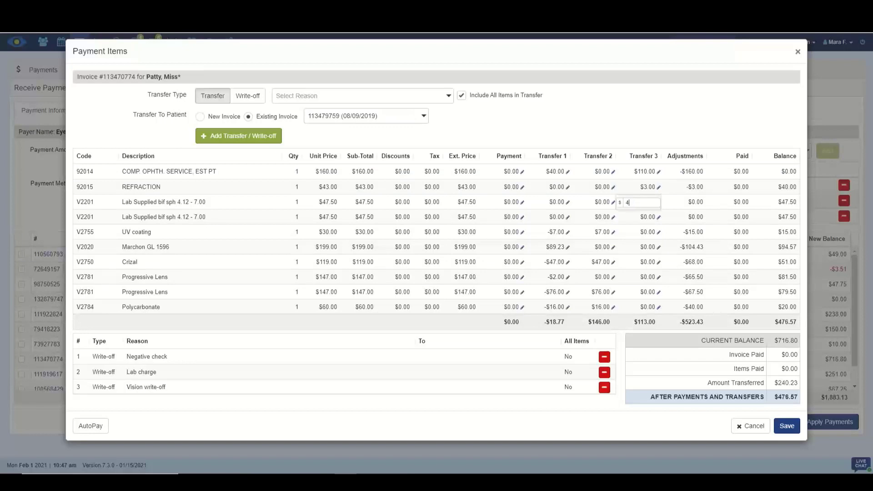
text(7.50)
click(658, 216)
text(4)
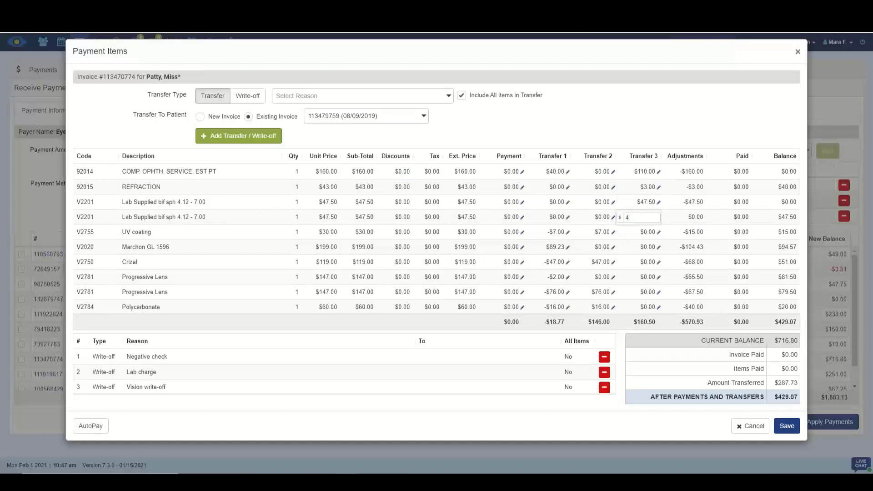
text(7.50)
click(658, 232)
text(15)
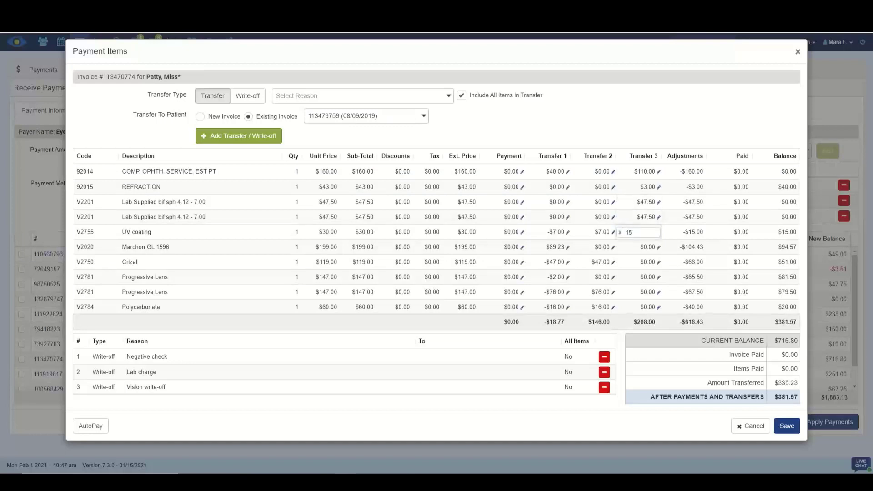
Step: Set Transfer 3 to 94.57 for Marchon GL 1596, 51.00 for Crizal, 81.50 and 79.50 for the two Progressive Lens items, and 20.00 for Polycarbonate
click(659, 247)
text(94.57)
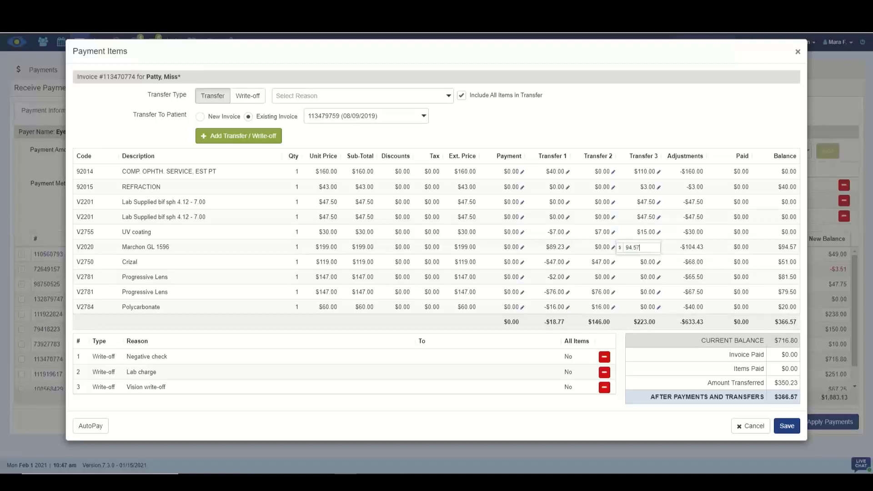
click(658, 262)
text(51)
click(658, 277)
text(81.50)
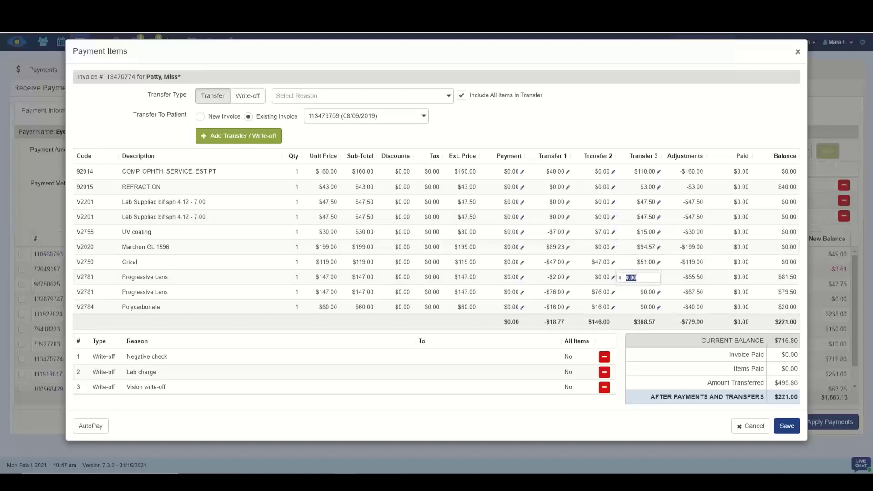
click(659, 292)
text(79.50)
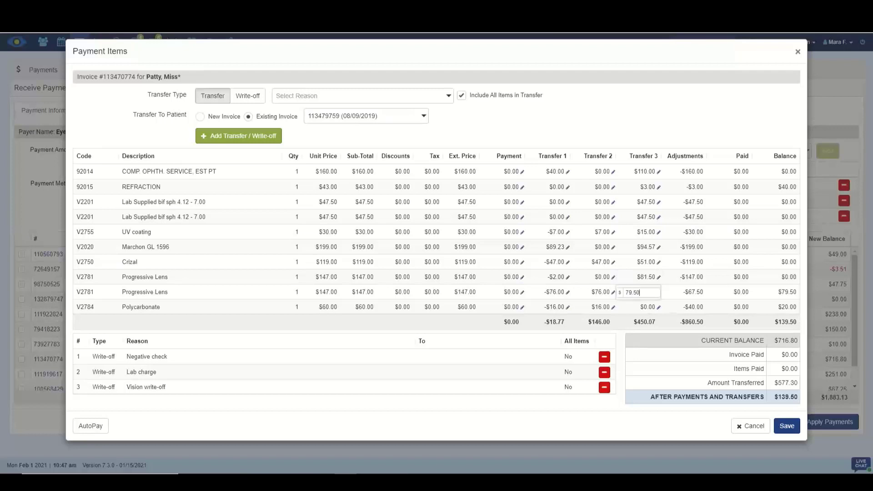
click(658, 307)
text(20)
key(Return)
Step: Correct Transfer 3 for REFRACTION to 43.00 and save the payment items of this invoice
click(658, 171)
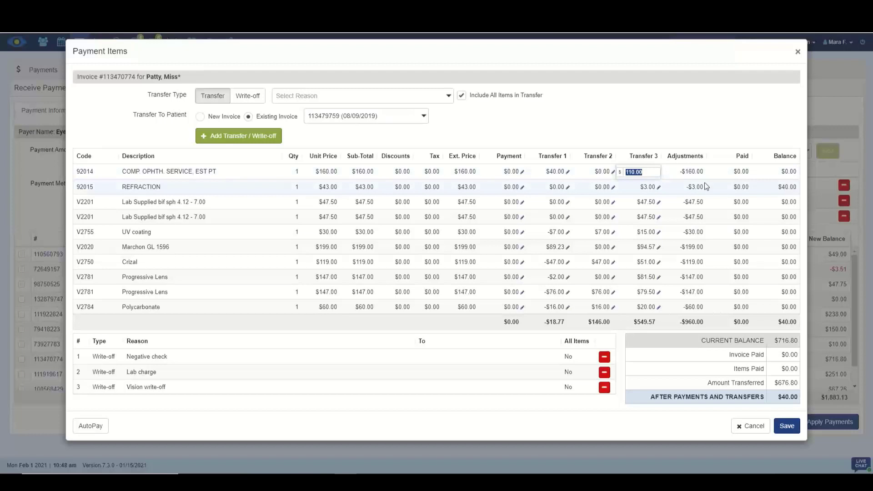
click(657, 185)
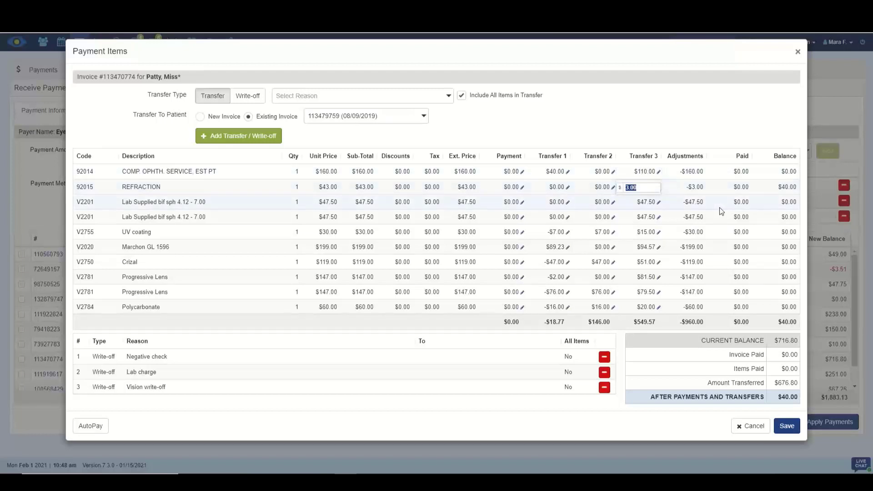
text(43.000)
key(BackSpace)
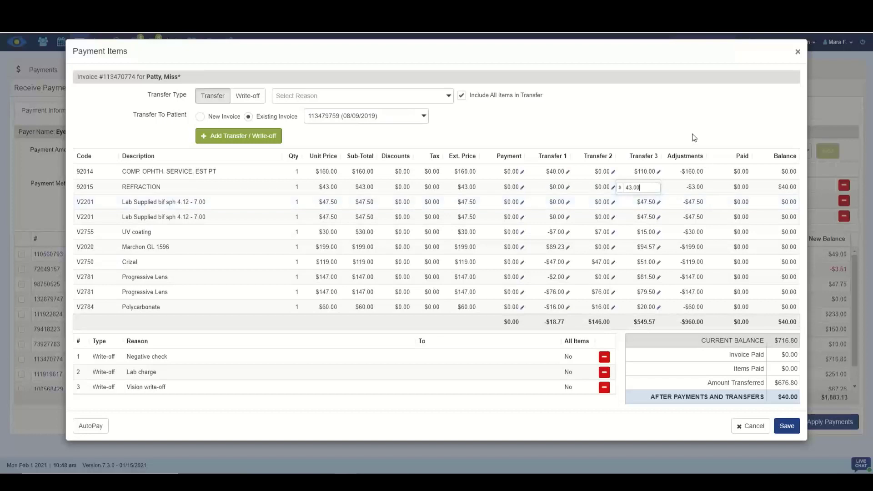
click(692, 134)
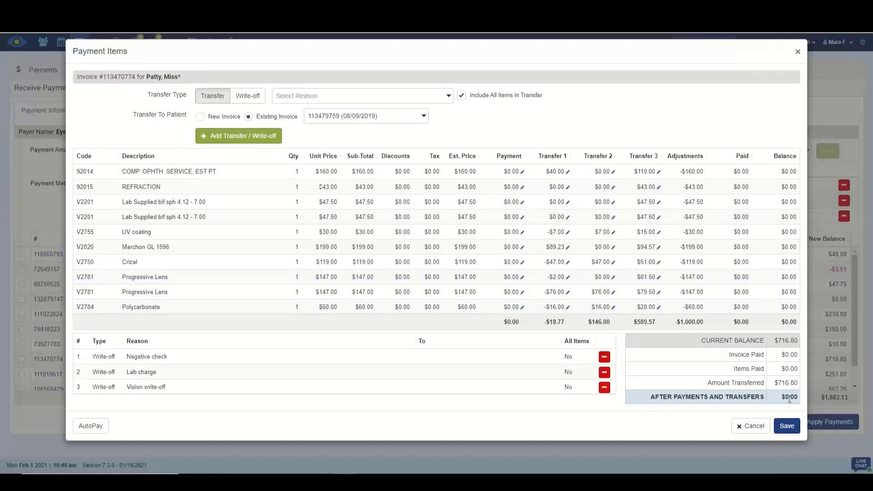
click(792, 432)
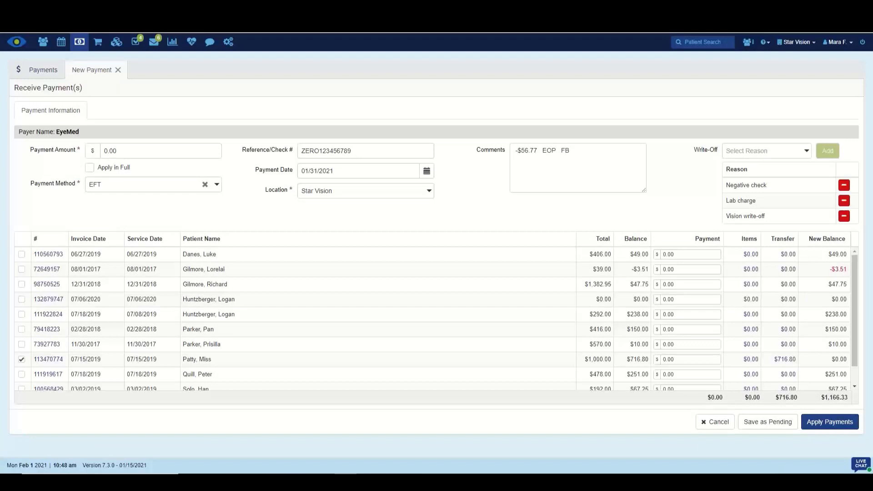
Step: In the payment items of the $478.00 invoice, set Transfer 1 to 95.00 for Oakley, Inc. Render, -7.00 for Mirror coating and 5.00 for single vision lenses
click(748, 375)
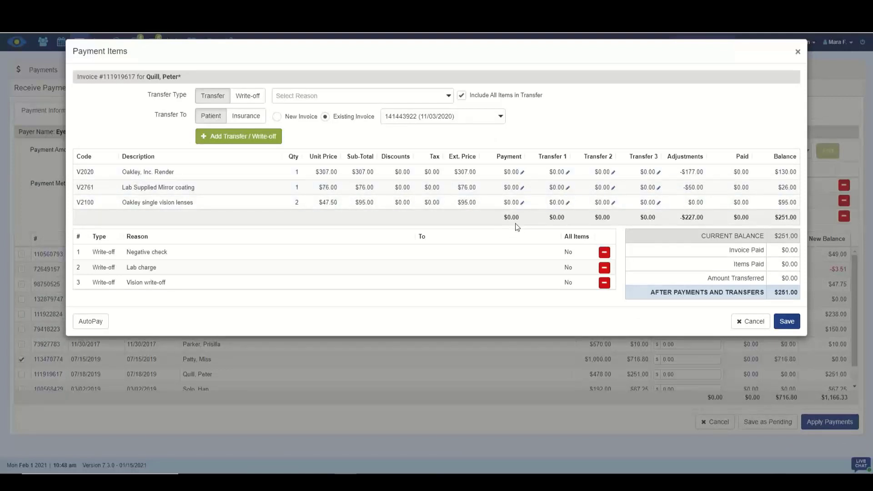
click(568, 173)
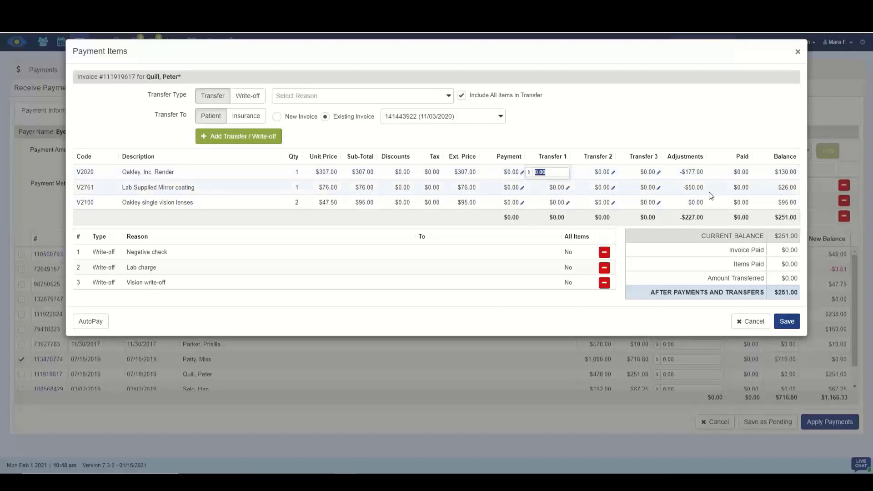
text(95)
key(Tab)
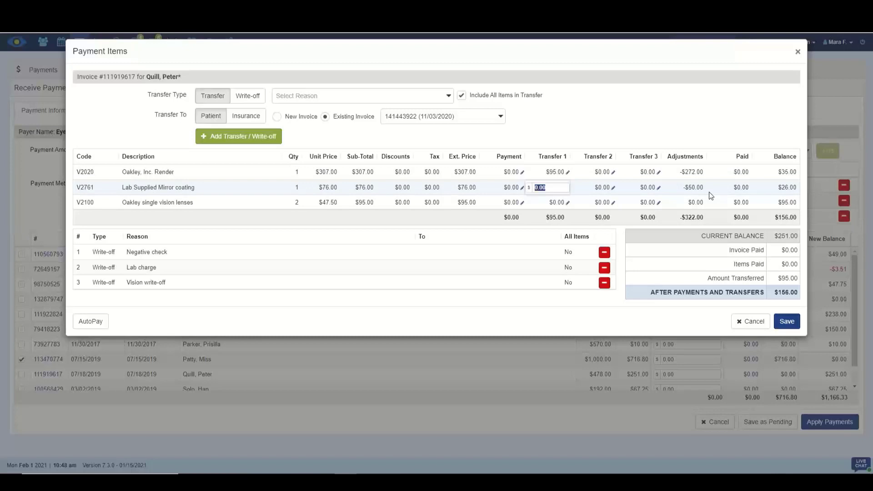
text(-7)
key(Tab)
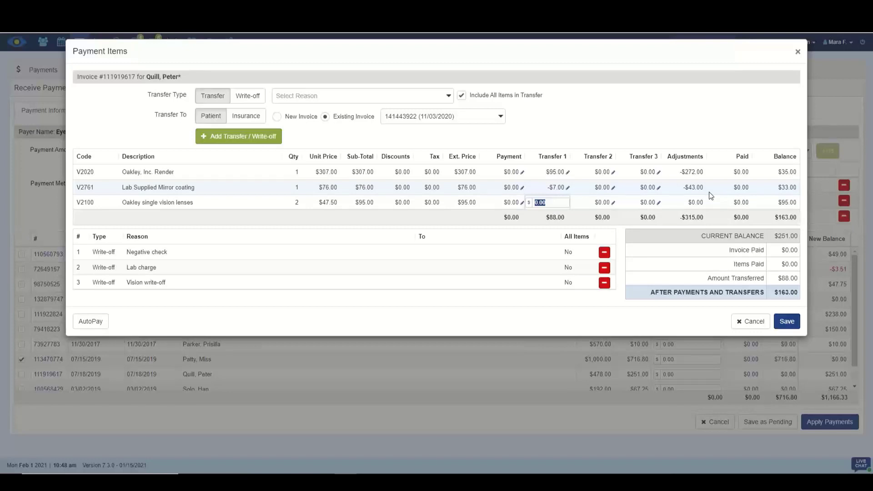
text(5)
key(Tab)
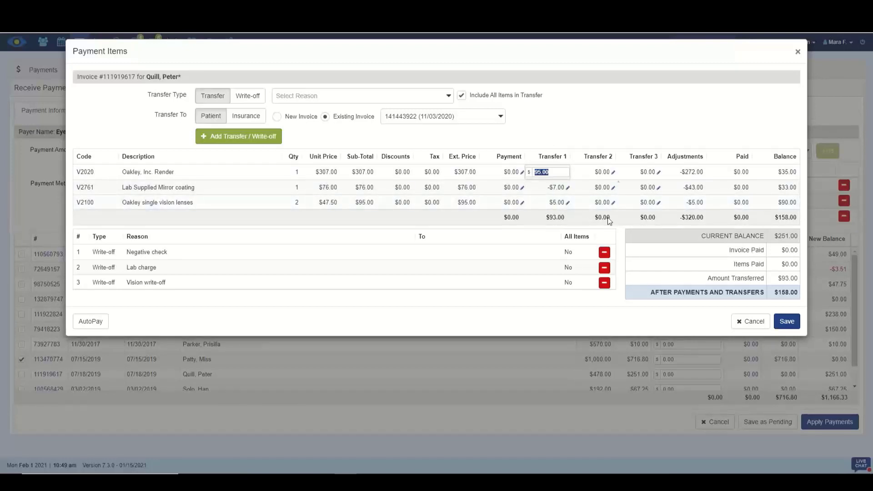
Step: Set Transfer 2 for the Lab Supplied Mirror coating to 7.00
click(613, 192)
mouse_move(689, 203)
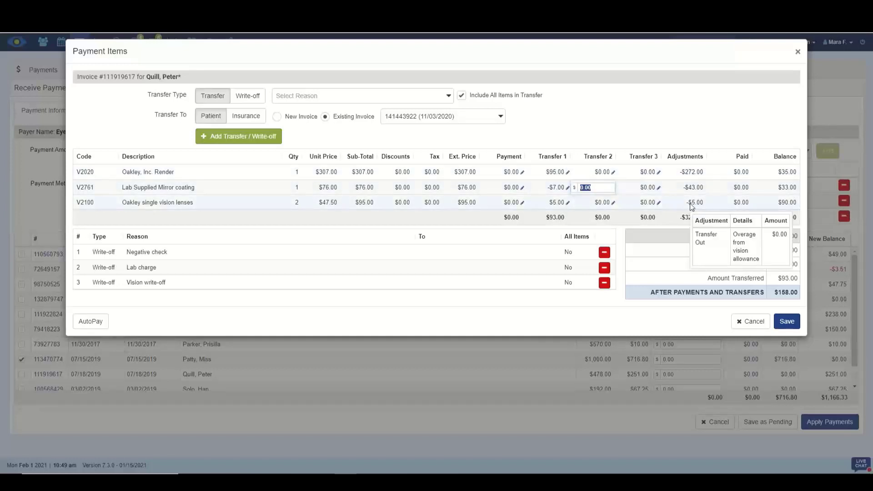
text(7)
key(Tab)
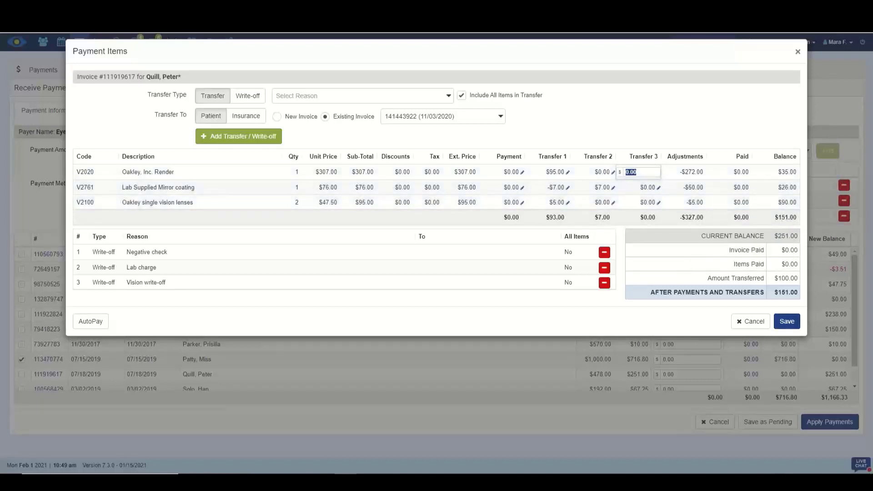
Step: Set Transfer 3 to 35.00 for Oakley, Inc. Render, 26.00 for Mirror coating and 90.00 for single vision lenses, and save the payment items
text(35)
key(Tab)
text(26)
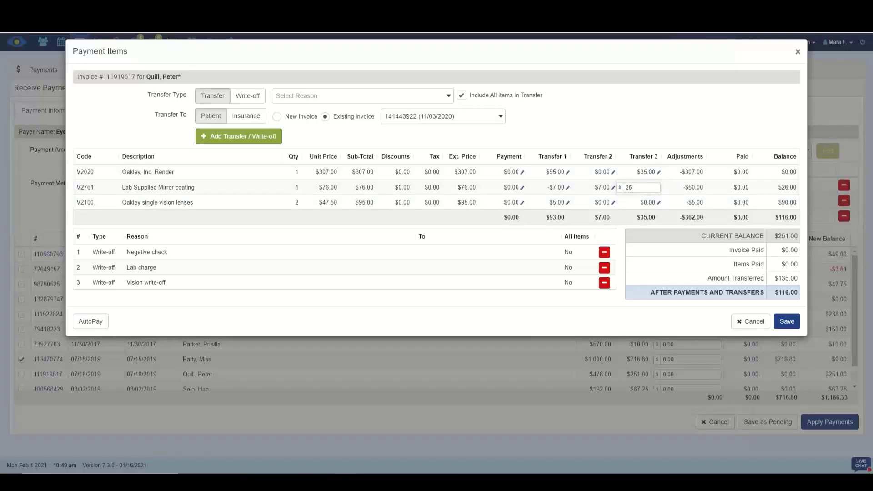
key(Tab)
text(90)
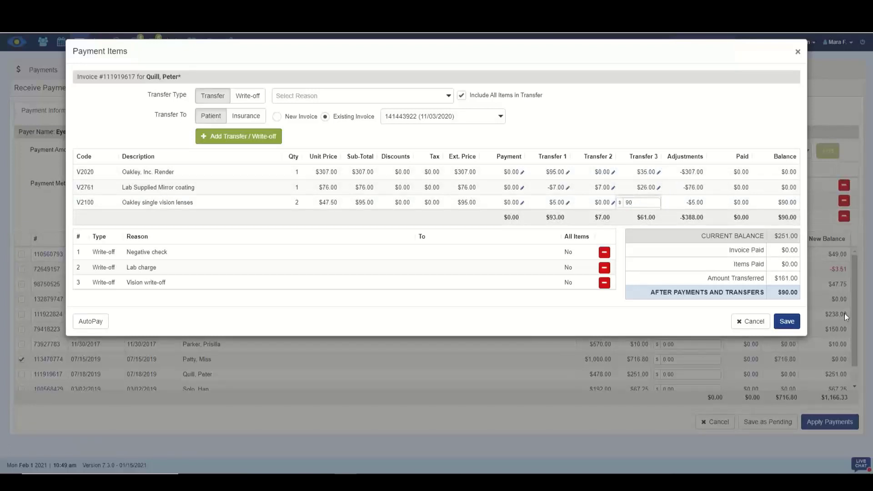
key(Tab)
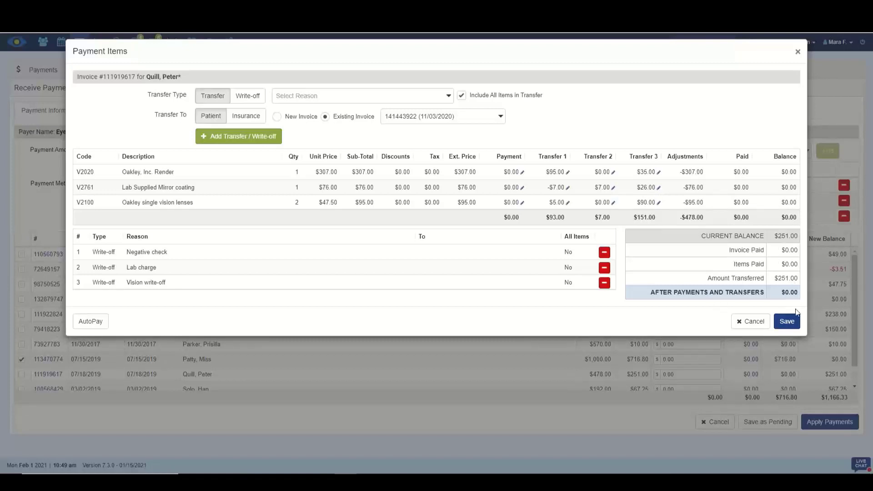
click(787, 321)
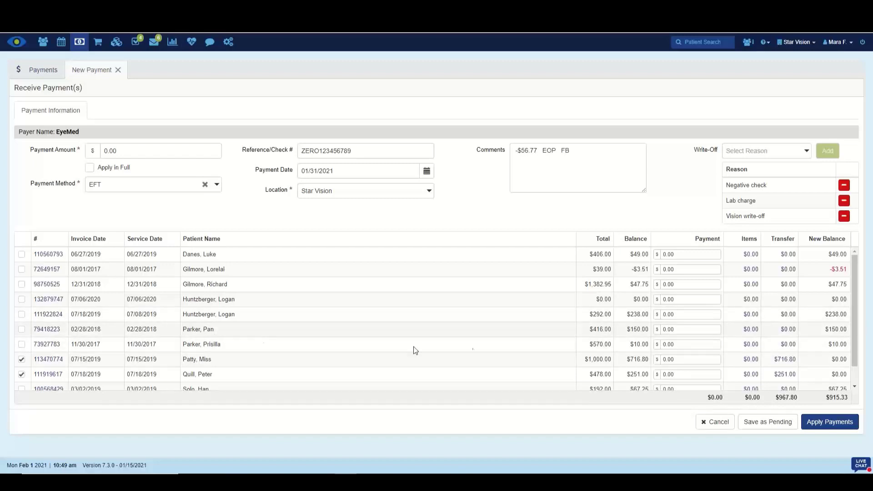
Step: In the payment items of the $416.00 invoice, set Transfer 1 to 75.00 for each of the two Acuvue Oasys items
click(747, 332)
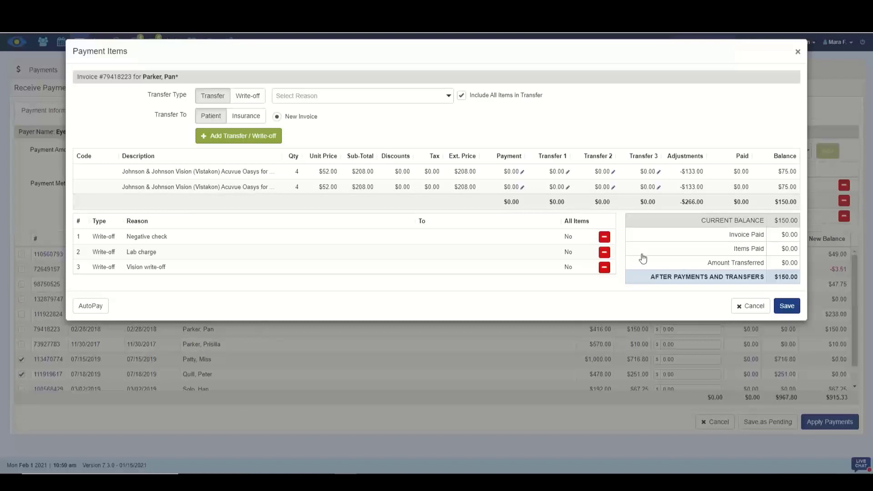
click(568, 173)
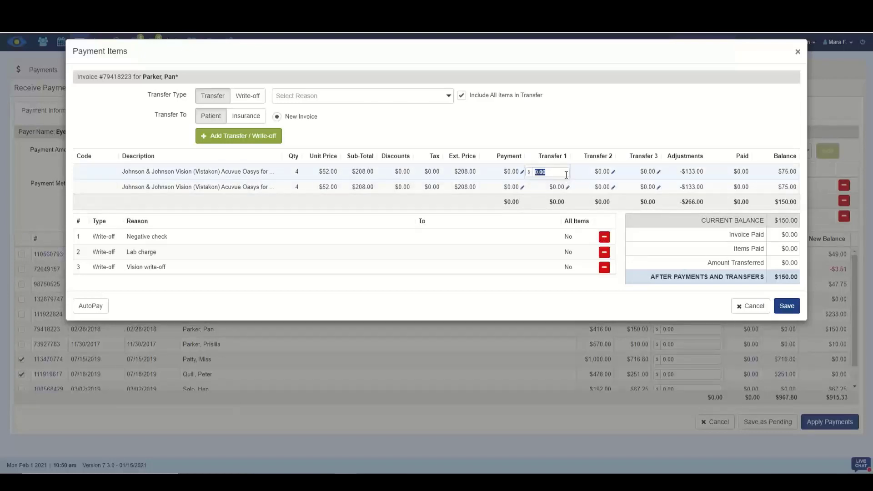
text(75)
click(550, 187)
text(75)
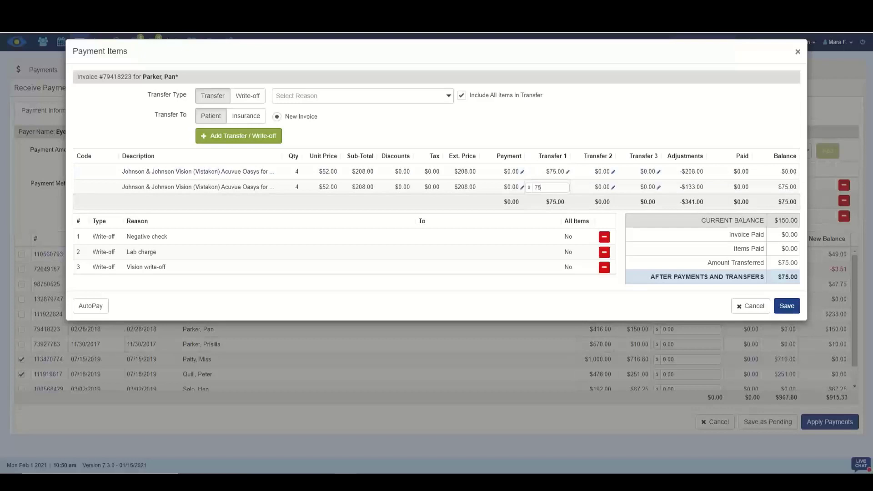
click(688, 312)
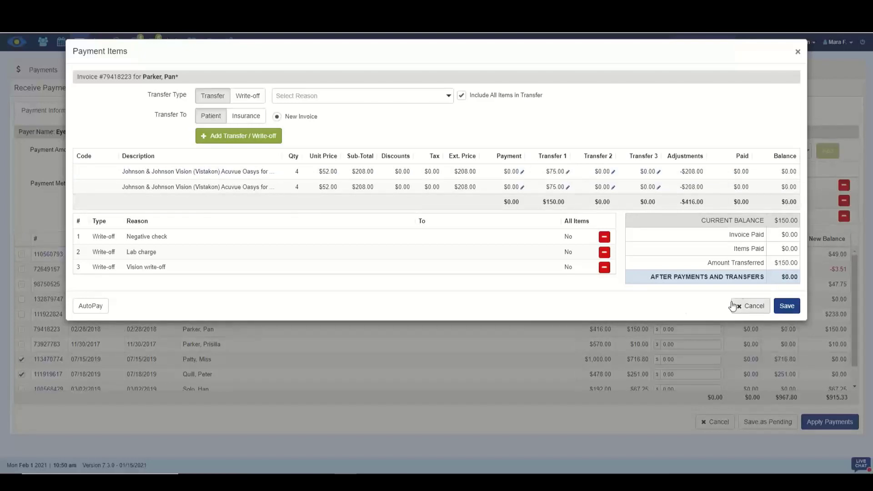
Step: Remove the Lab charge and Vision write-off lines from this invoice's saved payment items and apply the payments
click(604, 253)
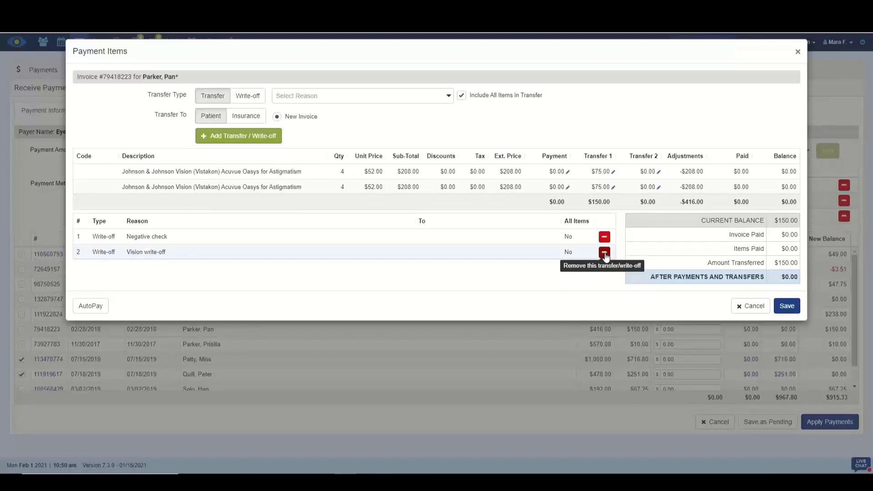
click(604, 253)
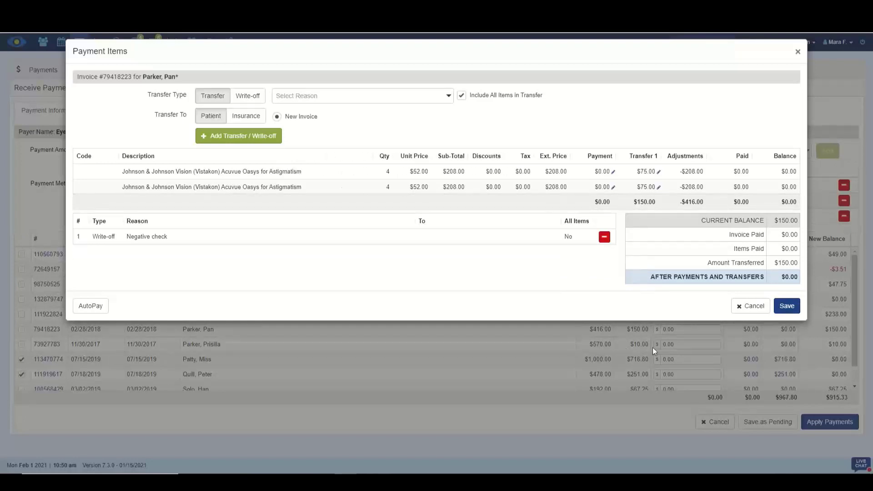
click(786, 307)
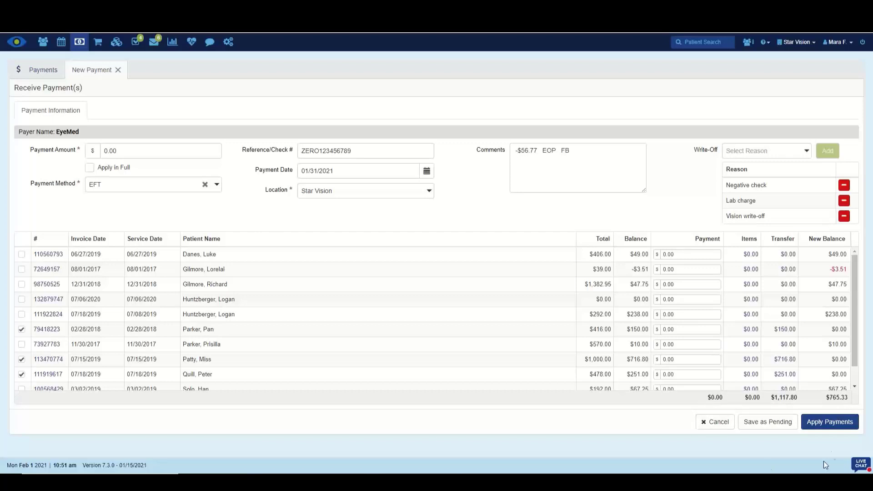
click(830, 423)
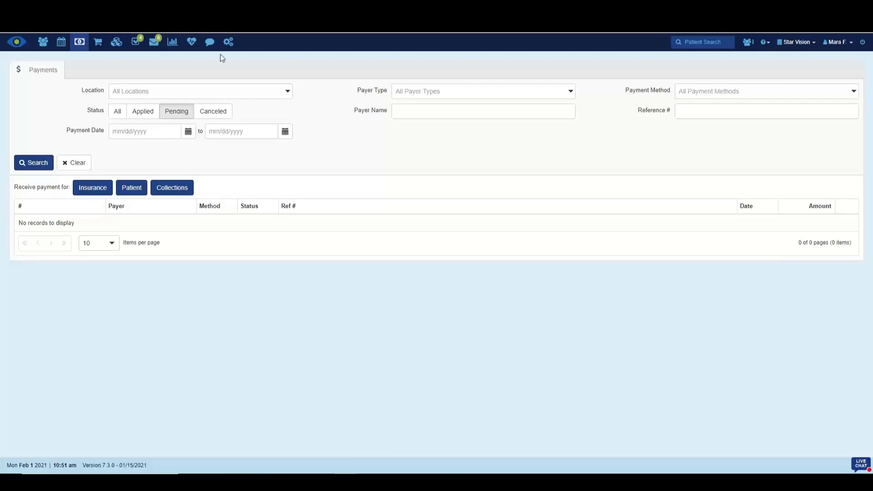
Step: Run the summary Deposits by Payer report for Yesterday and drill down through Star Vision to the Insurance payers
click(173, 43)
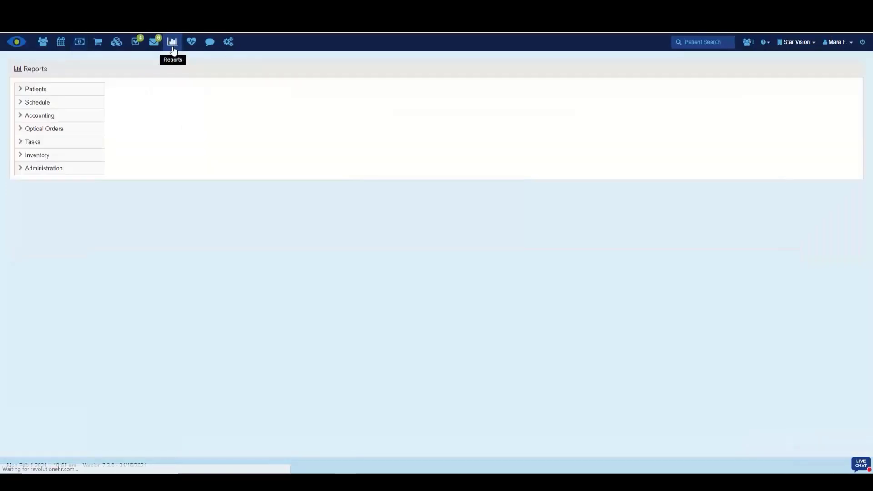
click(59, 118)
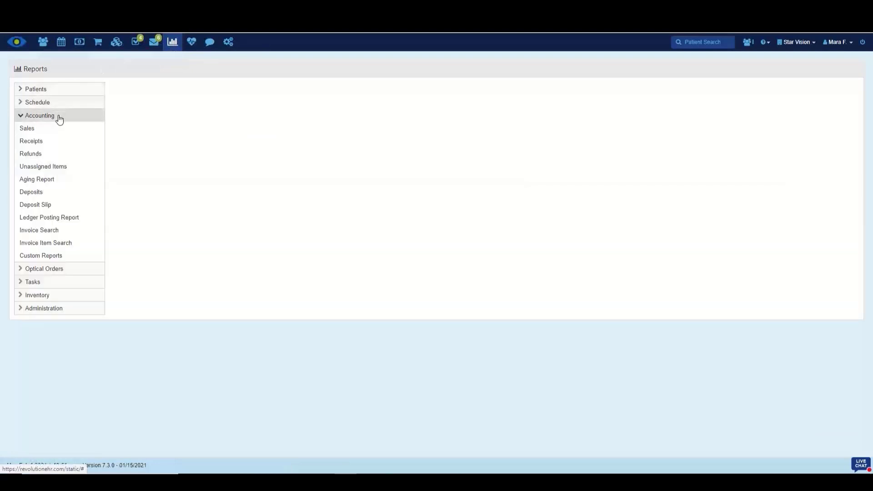
click(57, 199)
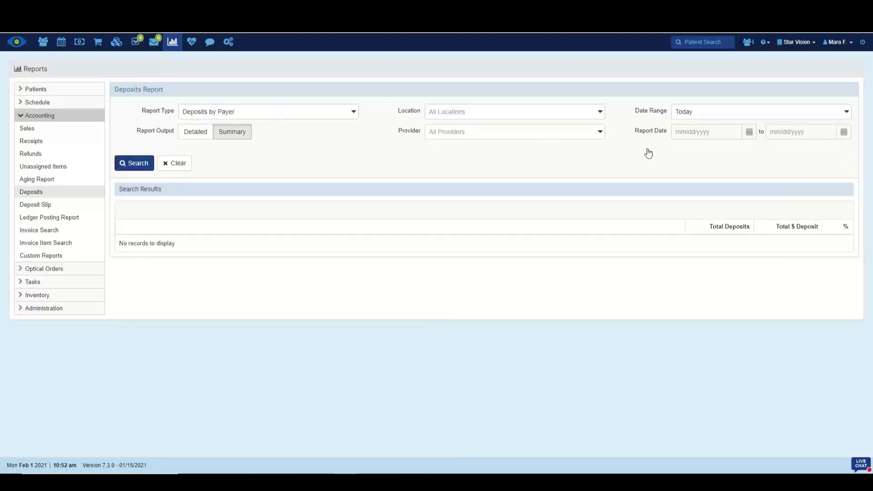
click(760, 115)
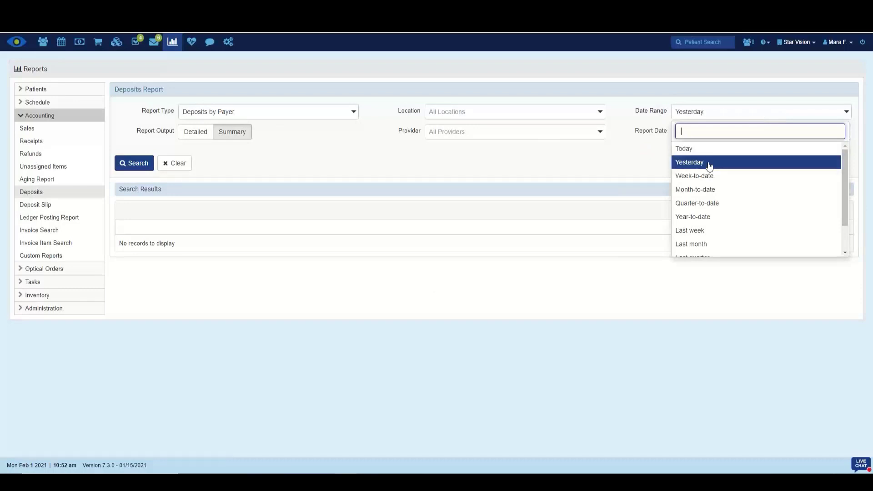
click(708, 164)
click(127, 163)
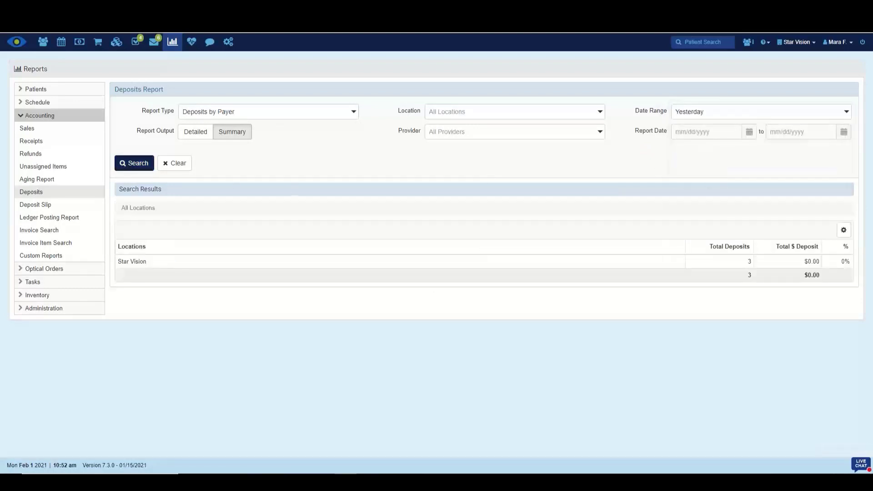
click(551, 271)
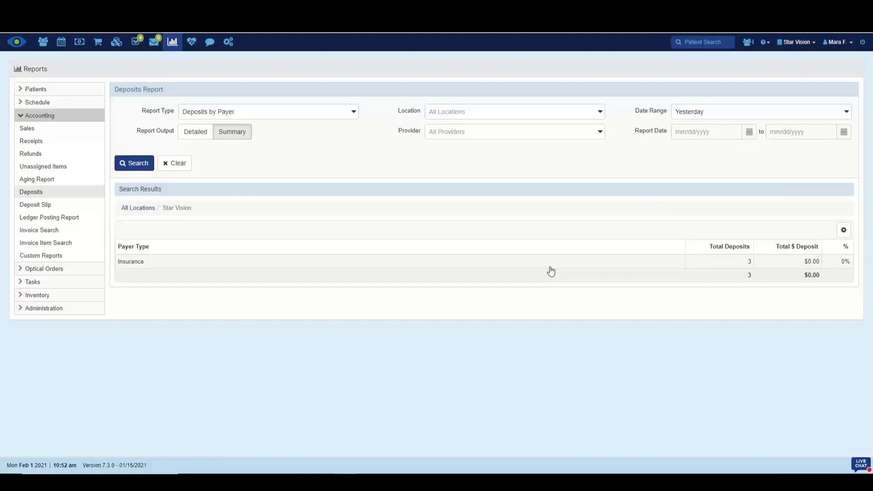
click(550, 270)
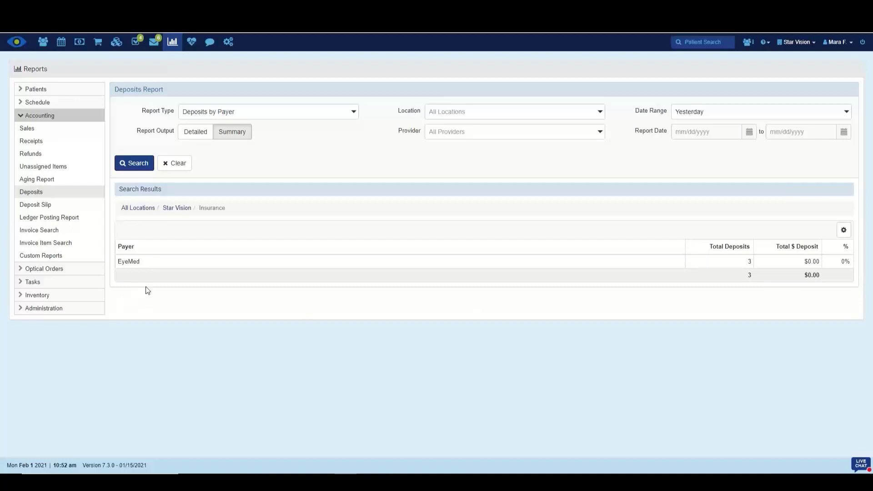
Step: Run the Adjustments by Type sales report for 08/09/2019 to 09/09/2019 and drill down through Star Vision to the write-off reasons
click(60, 135)
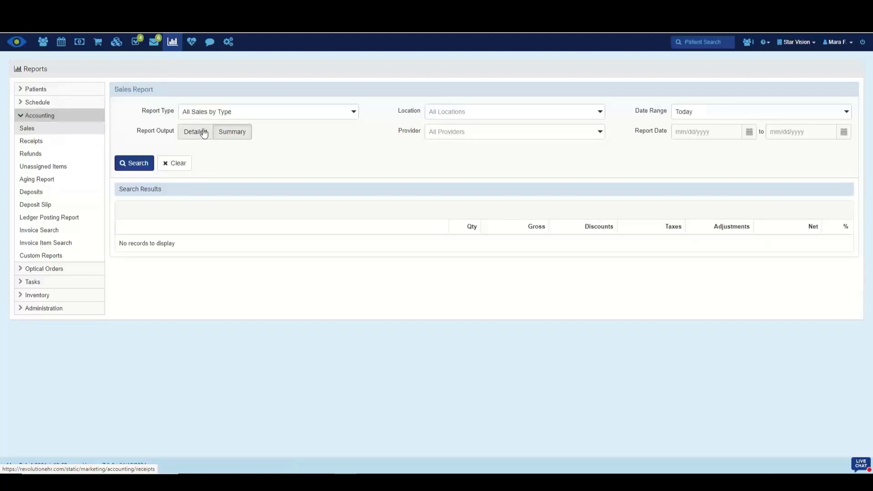
click(354, 117)
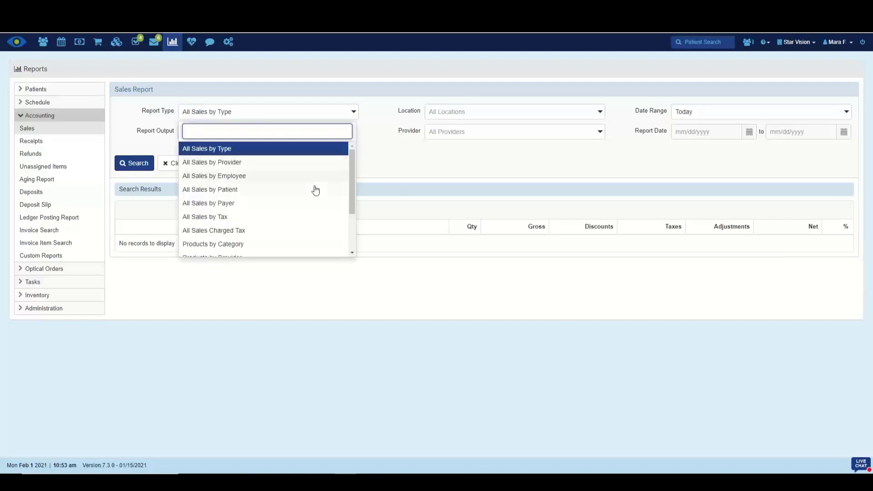
scroll(313, 192, down, 3)
click(256, 236)
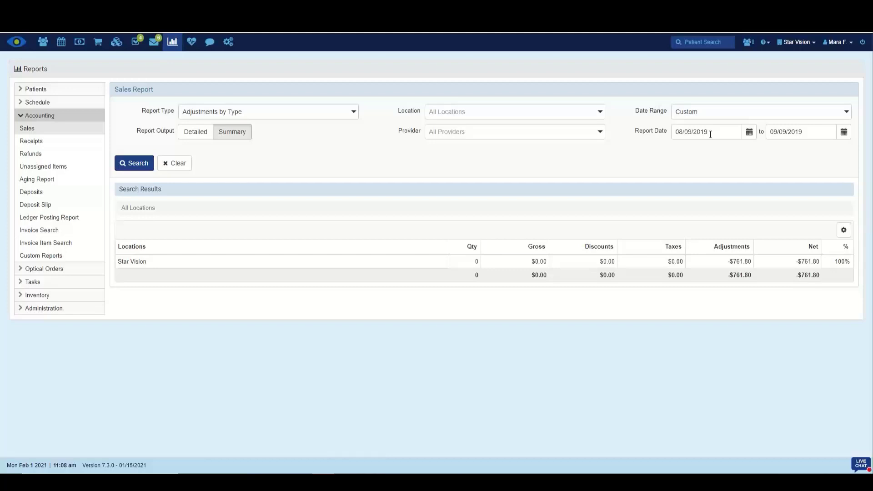
key(Return)
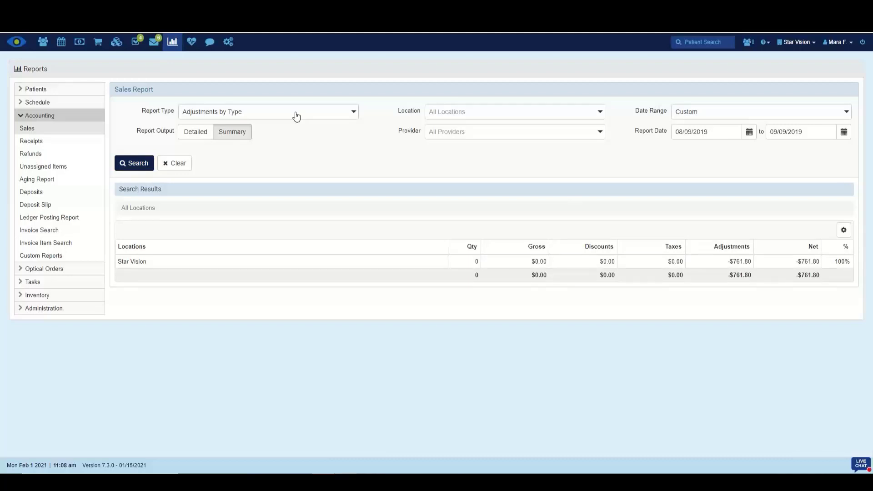
click(155, 266)
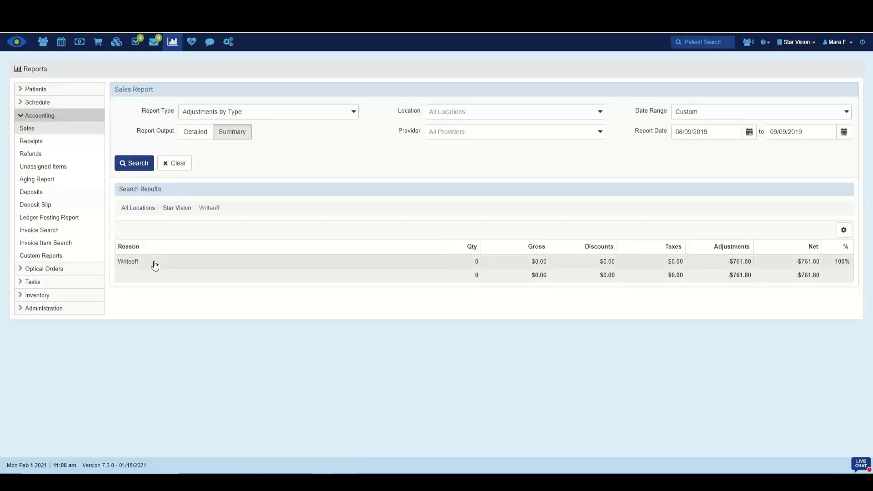
click(155, 264)
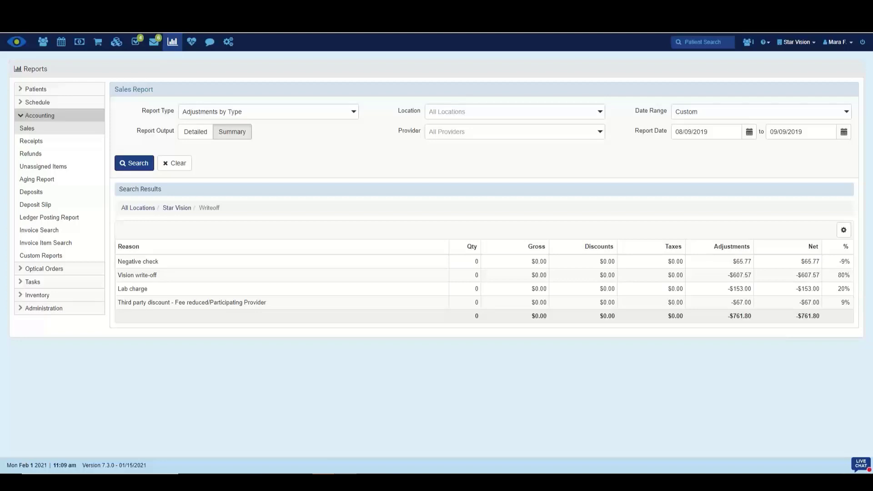
Step: Open the list of support options and resources
click(765, 42)
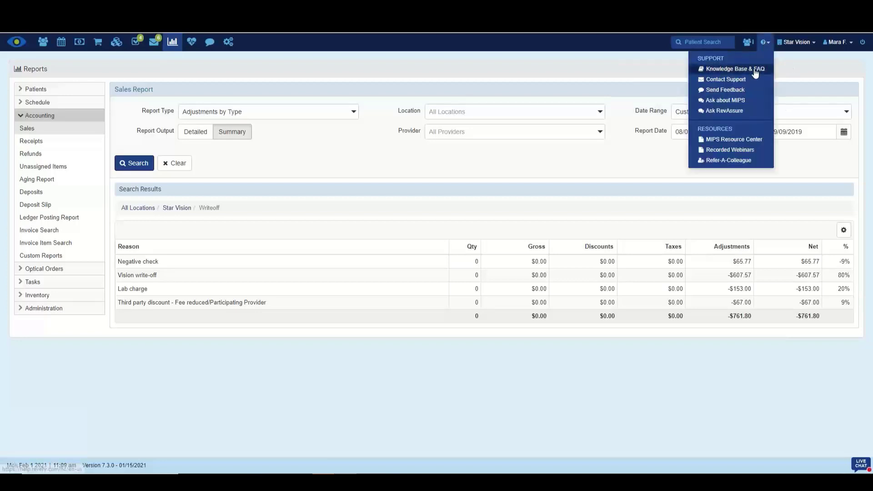